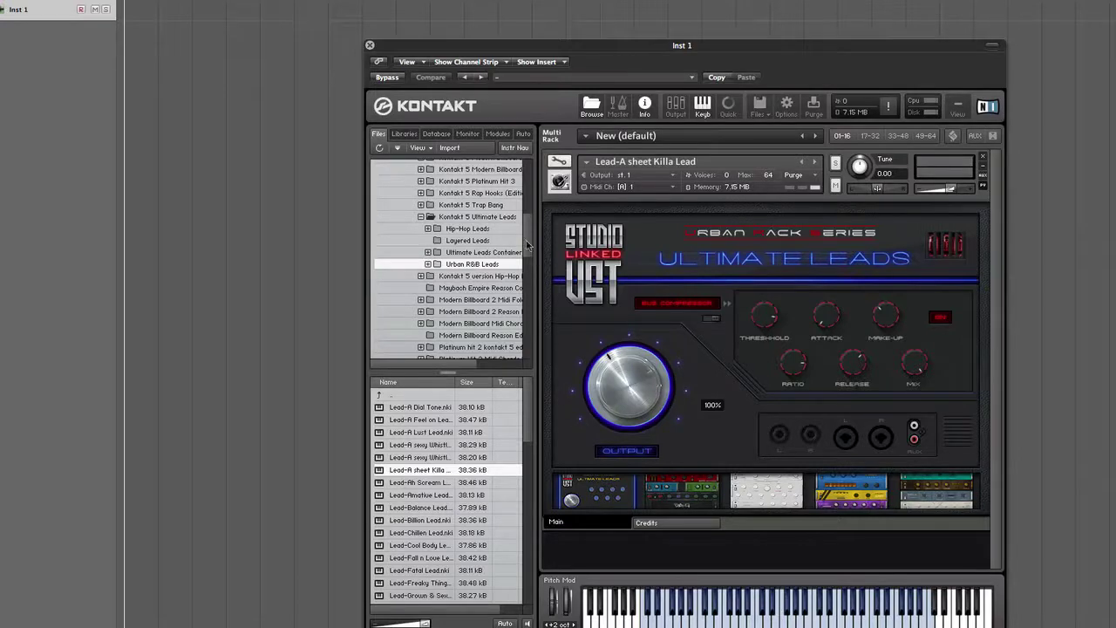
Load Key-Diced Empire Keys.nki from the Maybach Empire library into Kontakt's Inst 1 rack.
scroll(529, 235, "up", 2)
scroll(529, 233, "up", 2)
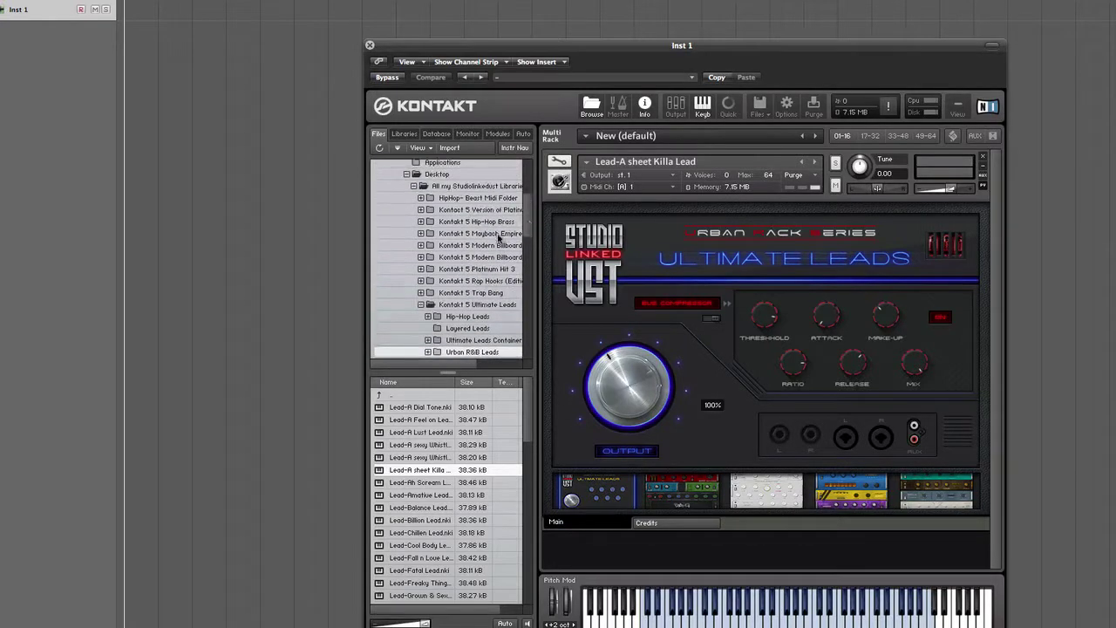
left_click(498, 235)
left_click_drag(528, 391, 527, 446)
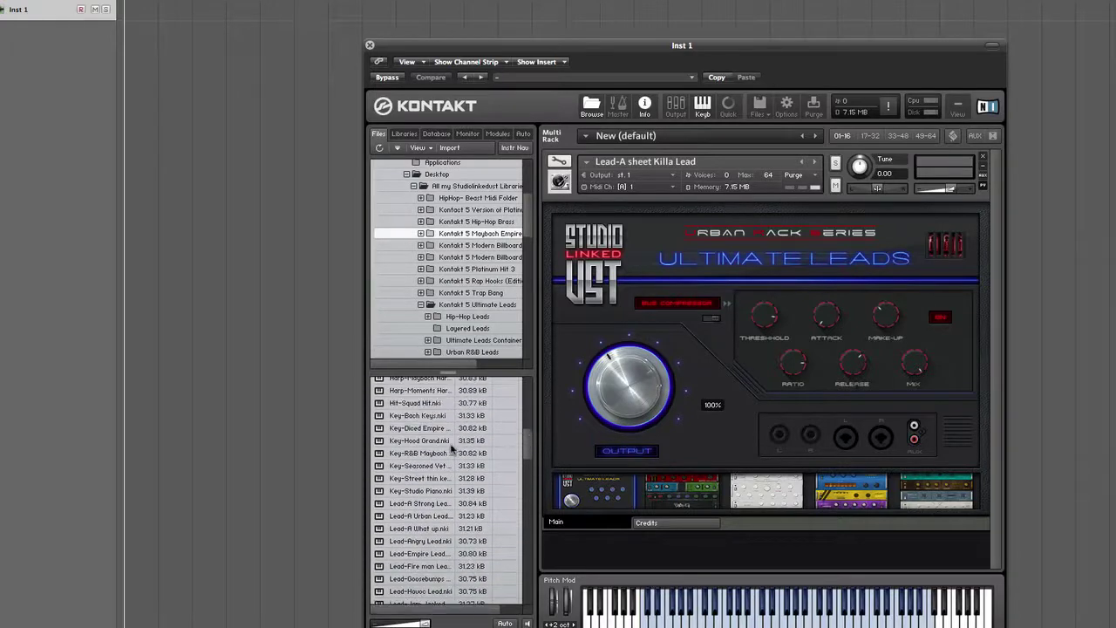
double_click(424, 428)
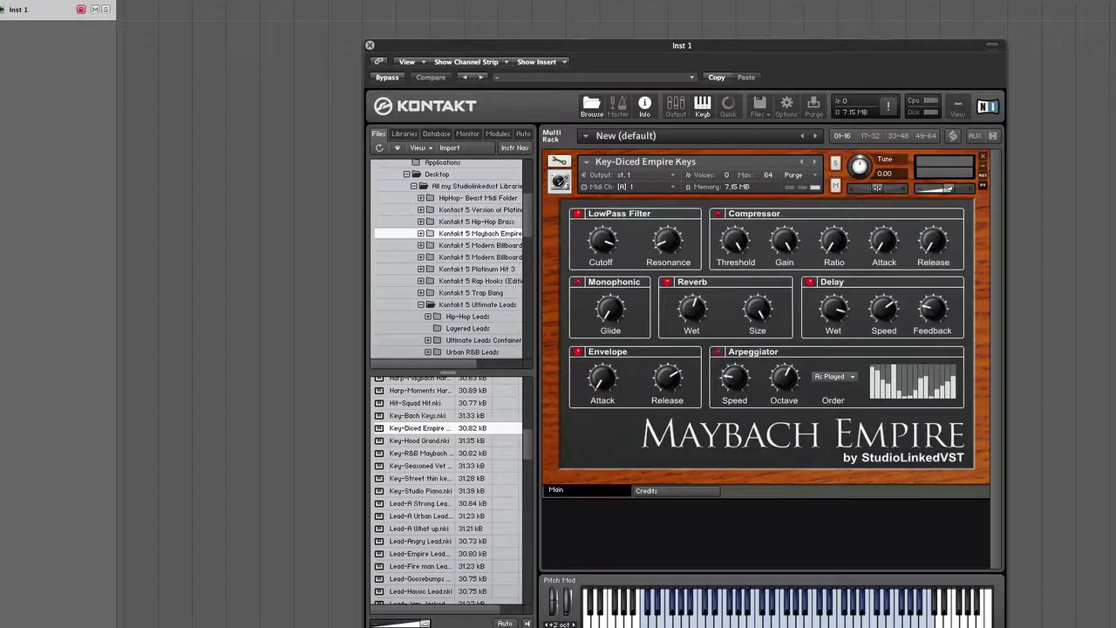
Record a four-bar keys chord pattern on Inst 1 and open it in the Piano Roll.
key("r")
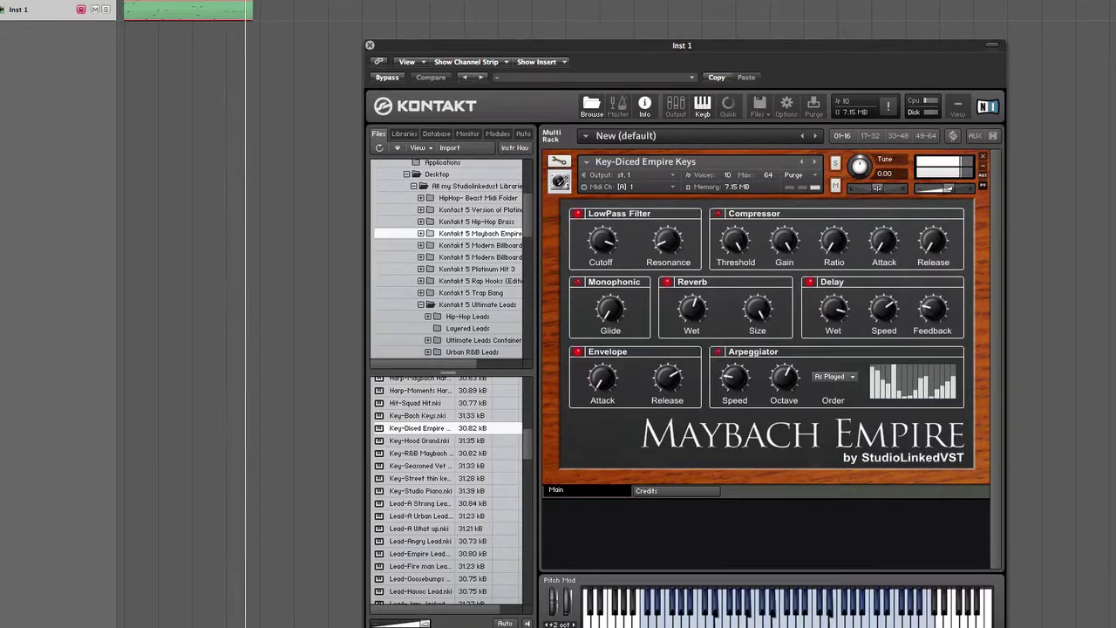
key("space")
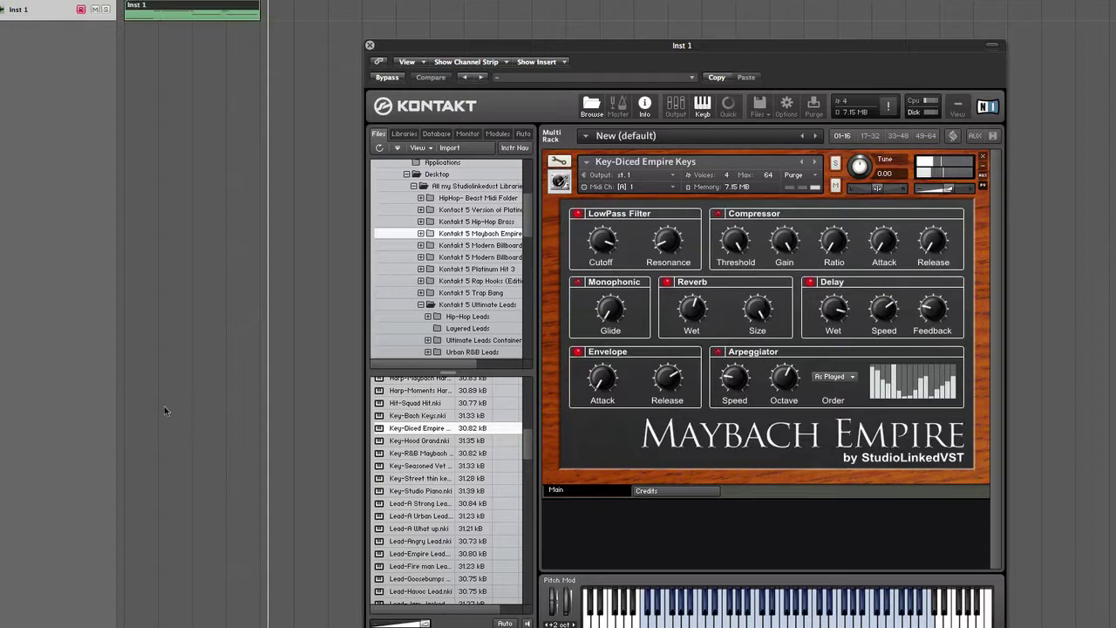
double_click(207, 9)
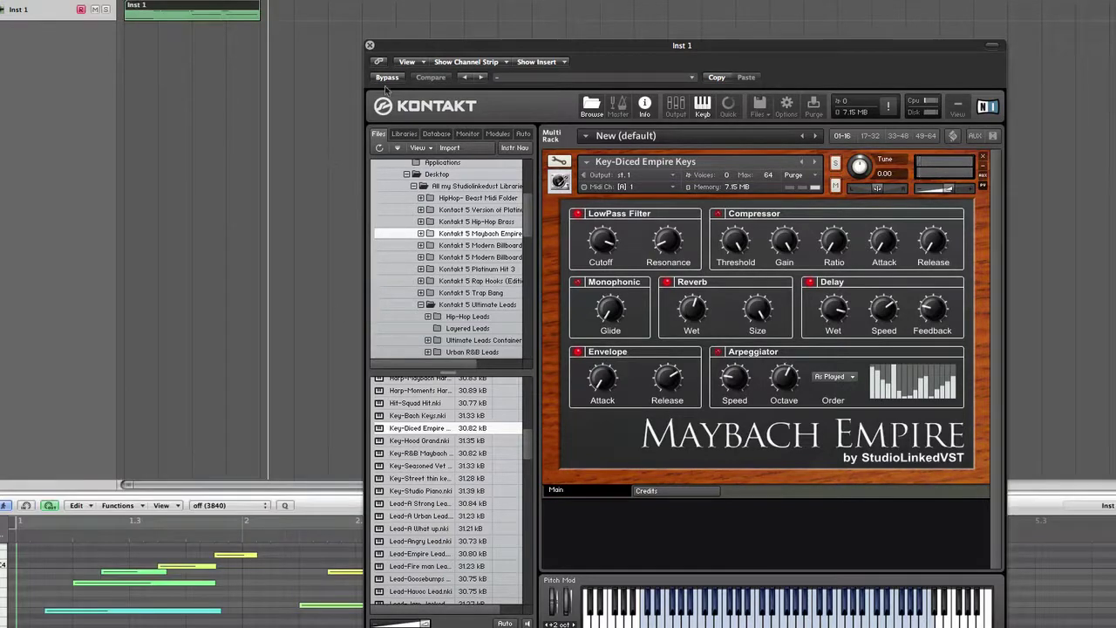
Close Kontakt, then play back the keys part and return to the start.
left_click(369, 45)
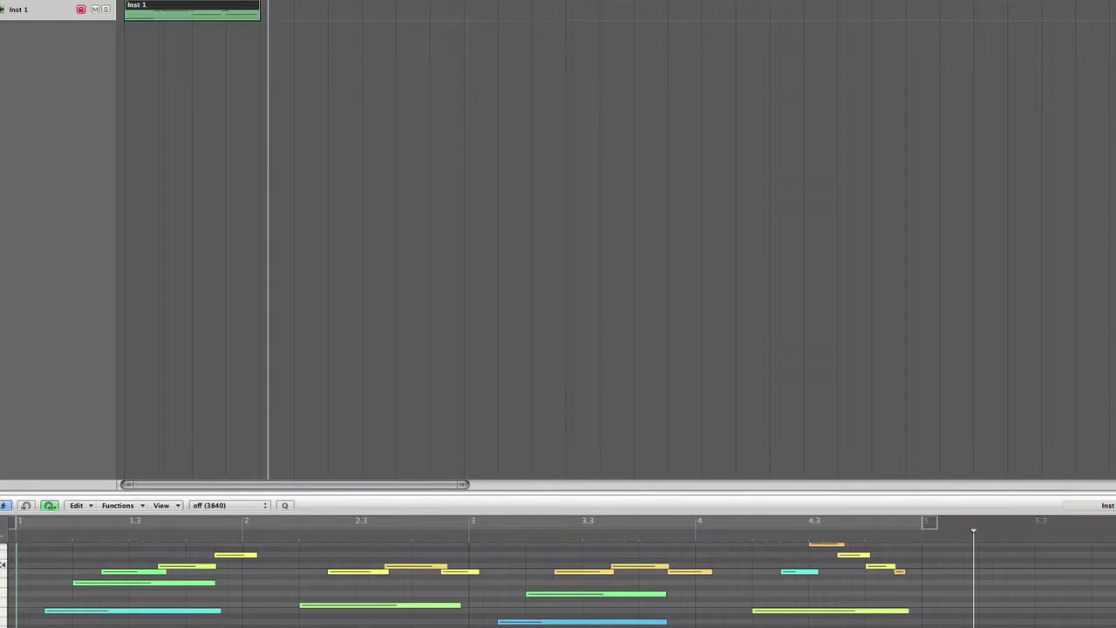
key("space")
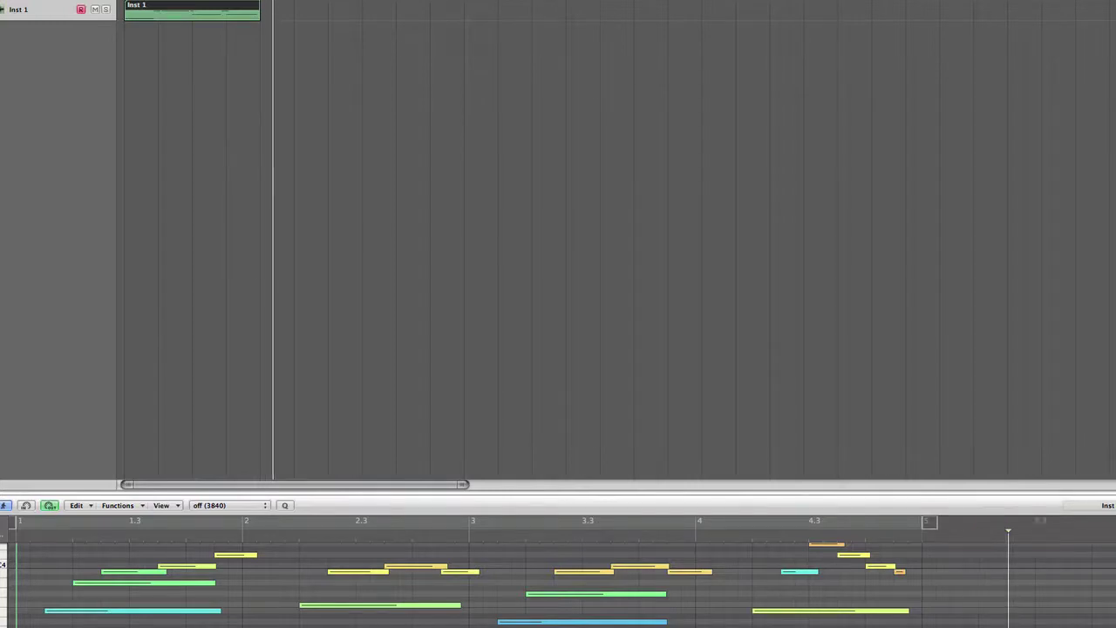
key("Return")
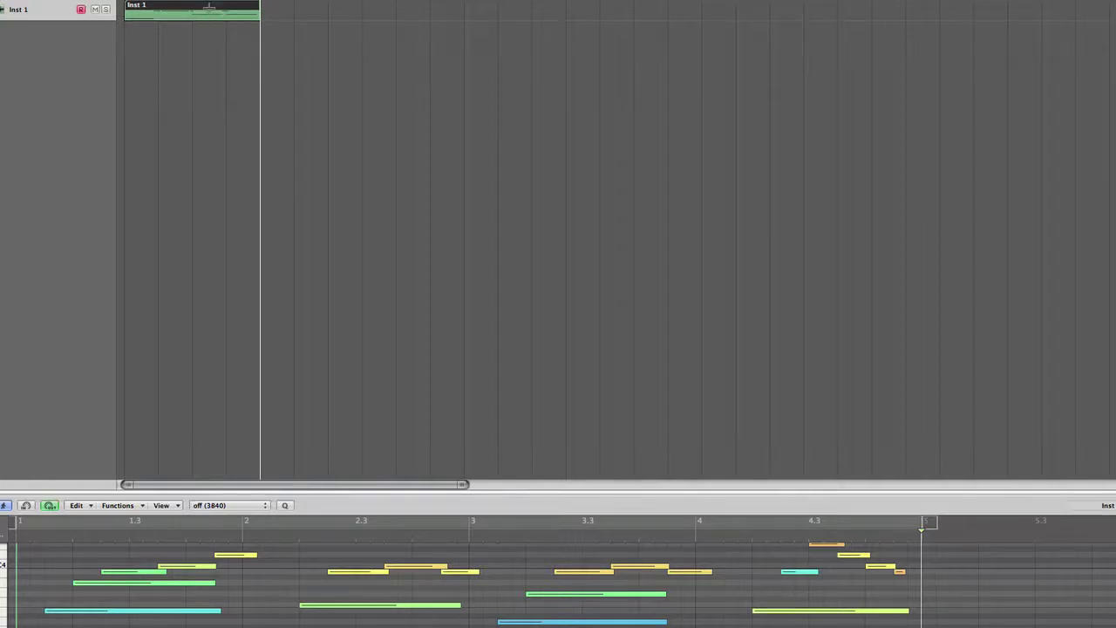
Repeat the keys region once, cycle bars 1–5, and create Inst 2 showing Kontakt.
key("super+r")
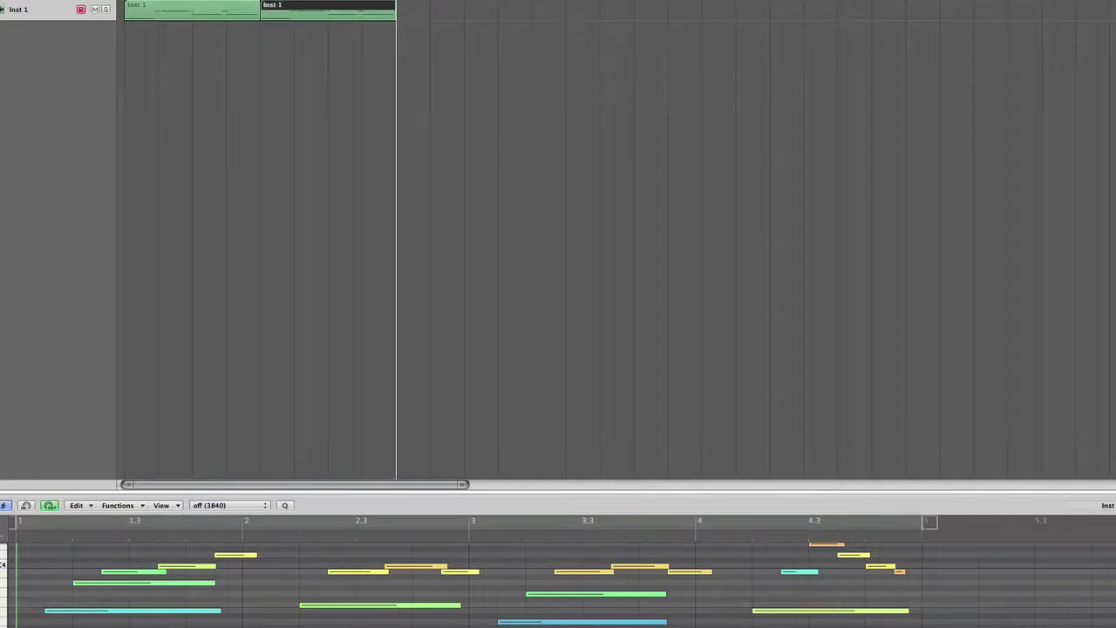
left_click_drag(124, 2, 323, 2)
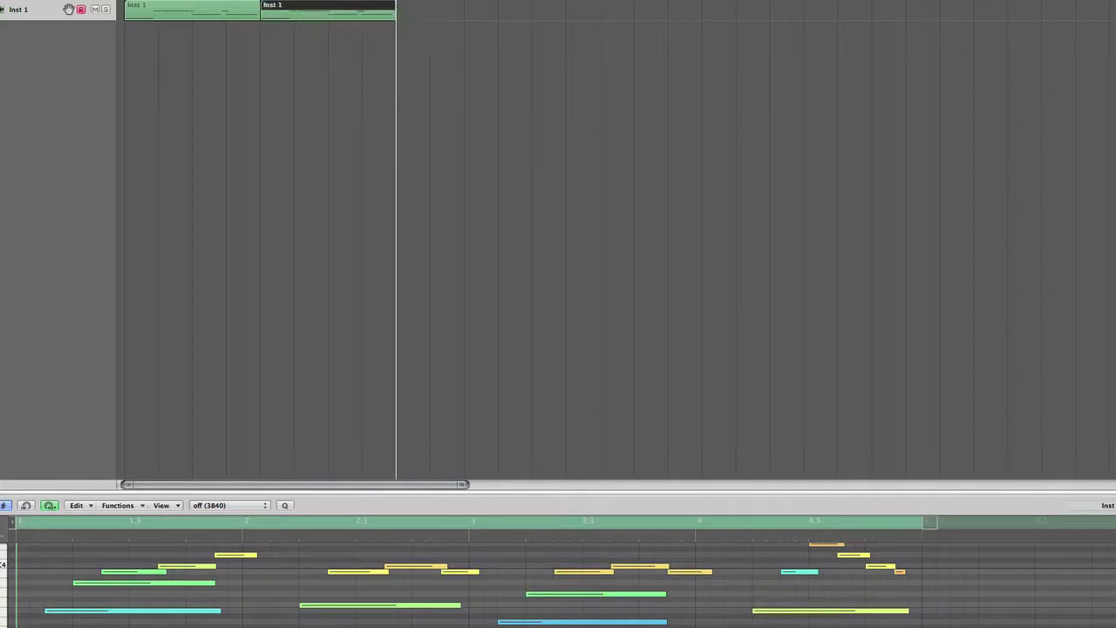
left_click(159, 43)
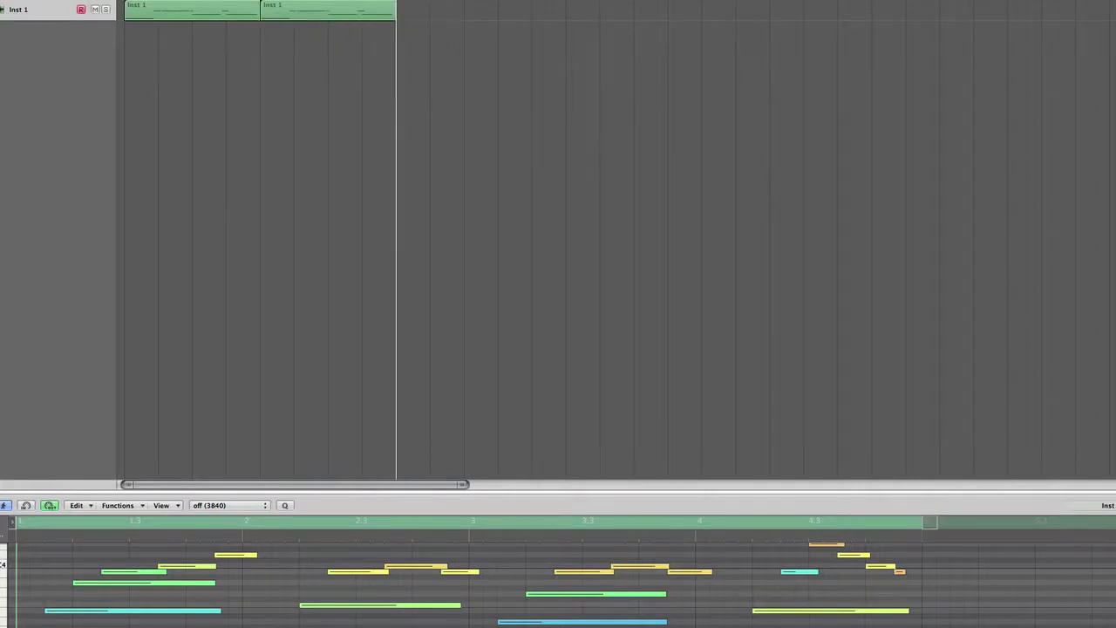
key("super+d")
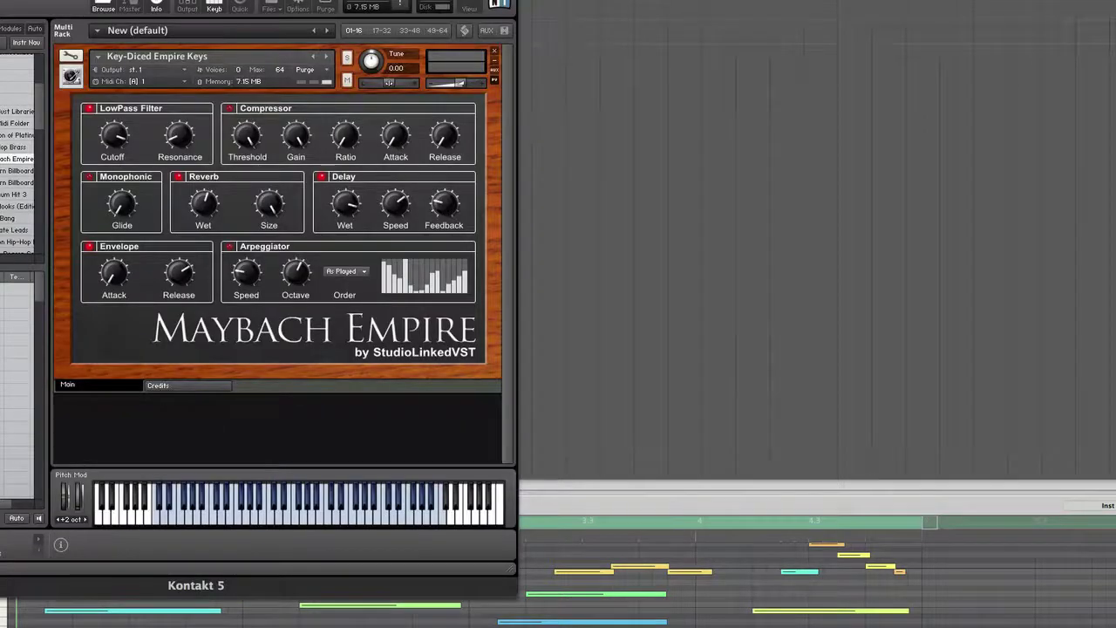
left_click_drag(230, 1, 721, 37)
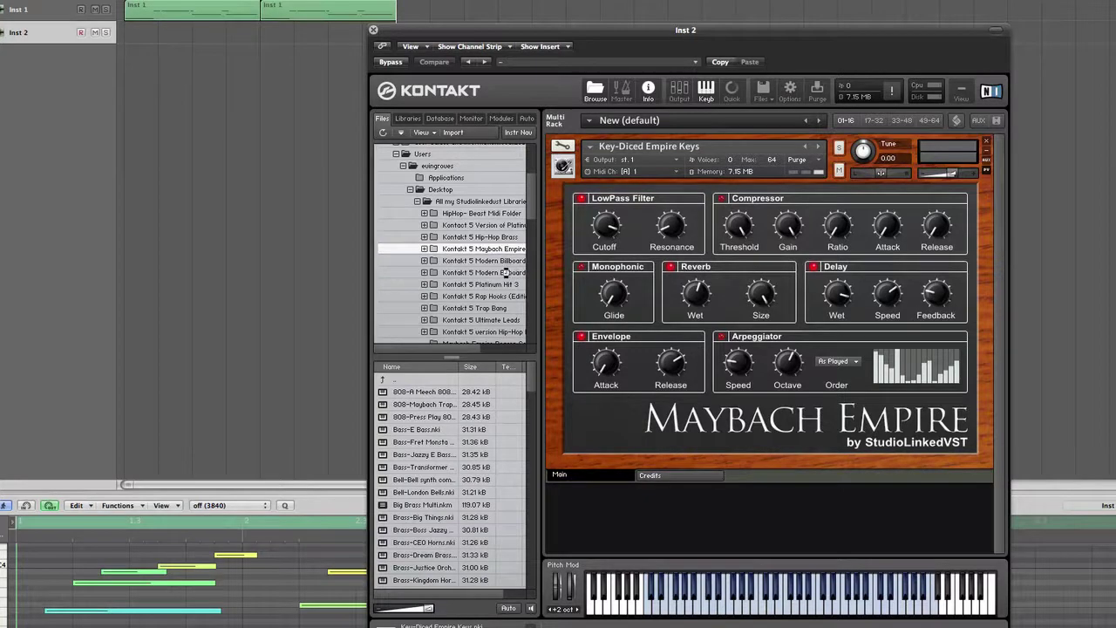
Drag String-RNB Strings.nki from the Modern Billboard 2 library into Inst 2's Kontakt rack.
left_click(506, 272)
left_click_drag(527, 376, 532, 473)
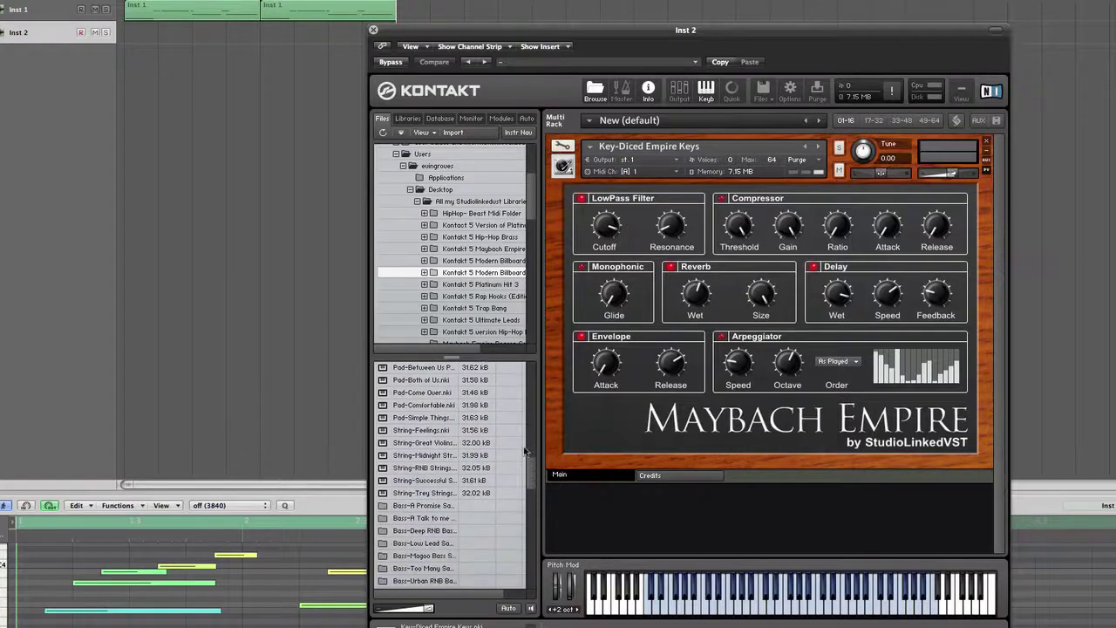
left_click_drag(425, 467, 677, 156)
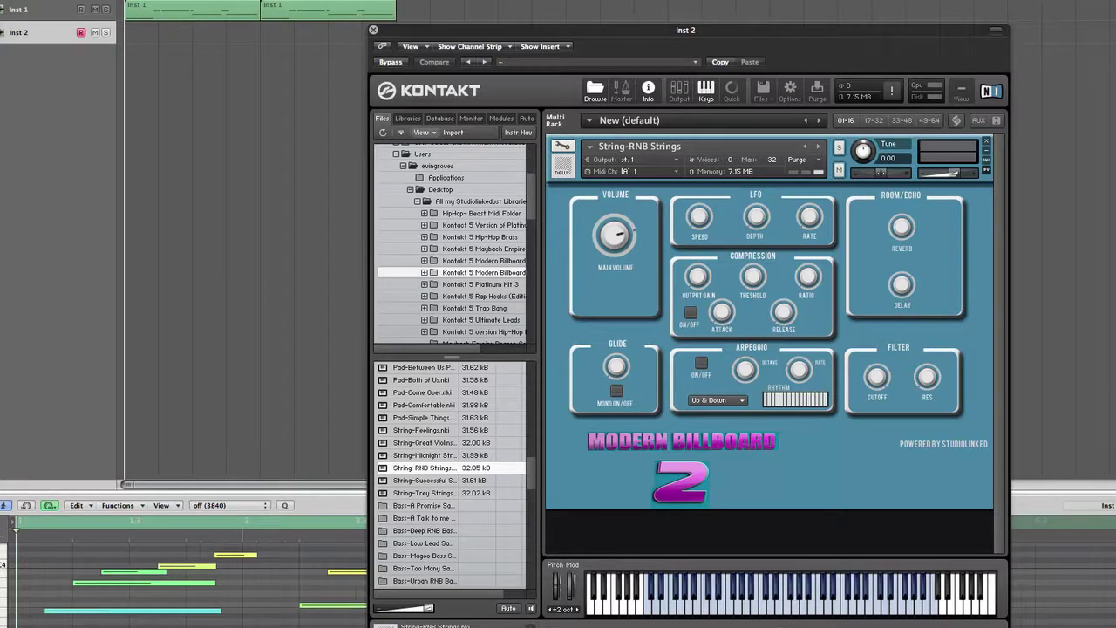
Record a strings part on Inst 2 and select the new region.
key("r")
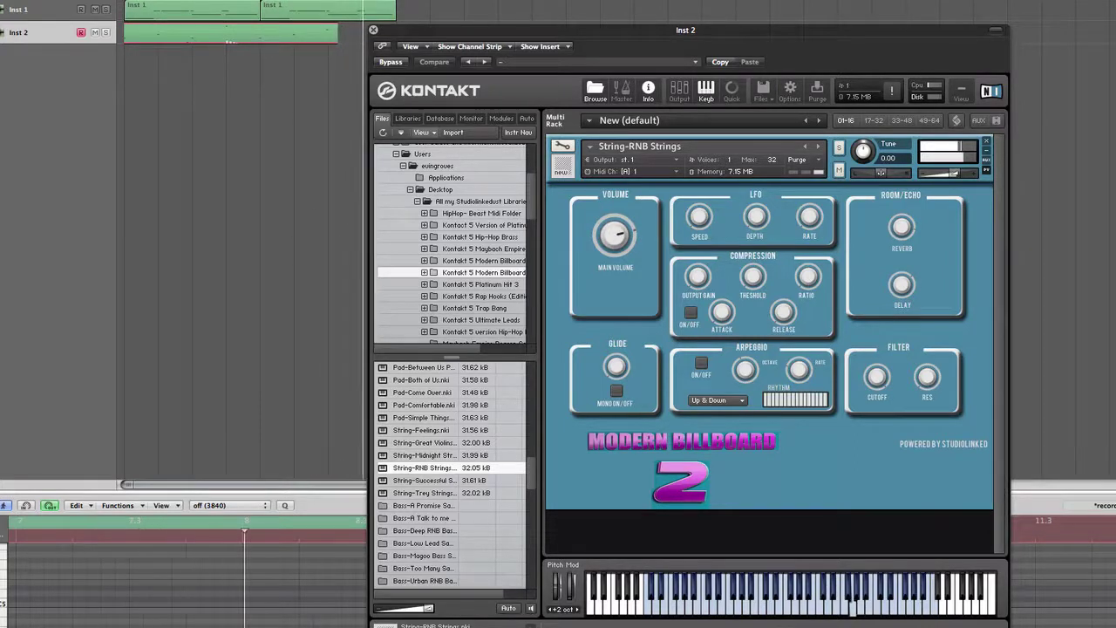
key("space")
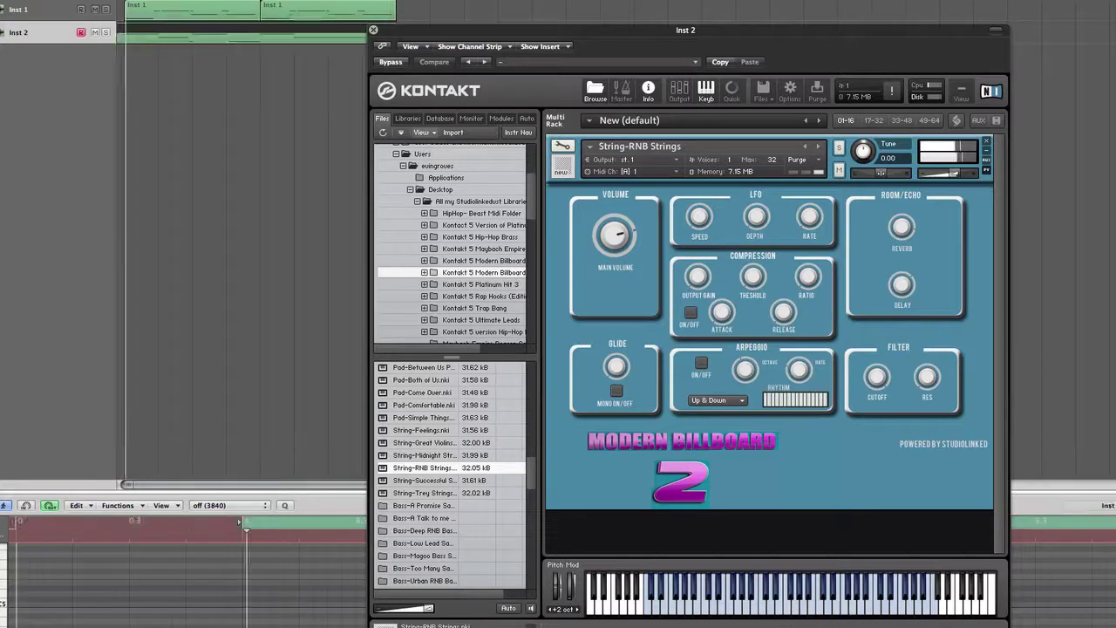
left_click(135, 35)
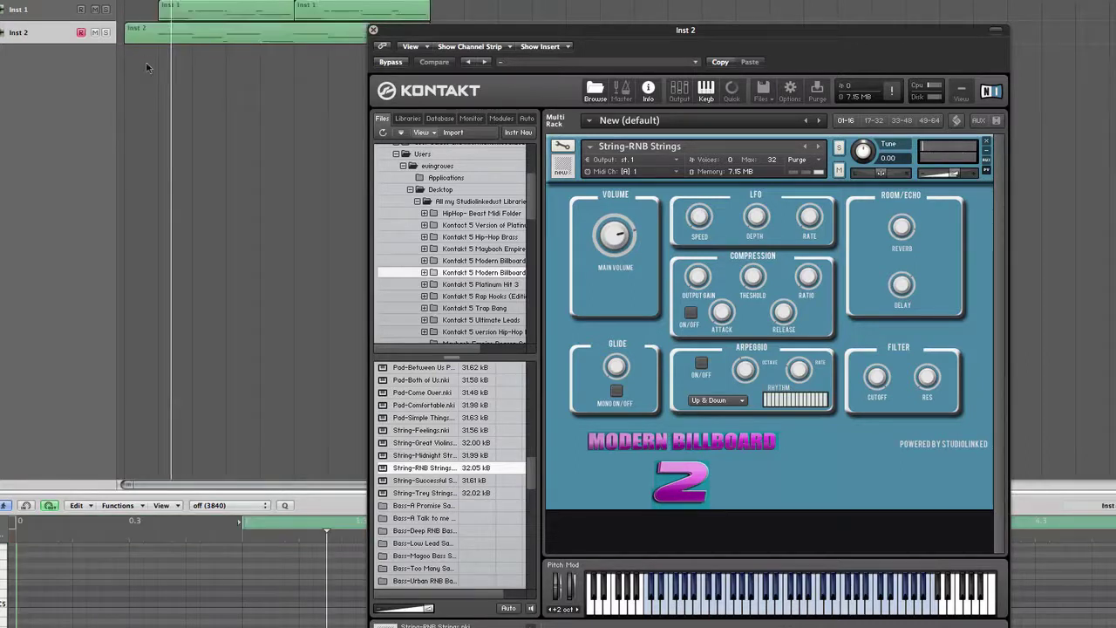
Split the strings region at bar 1, delete the front piece, and play keys with strings.
left_click(160, 38)
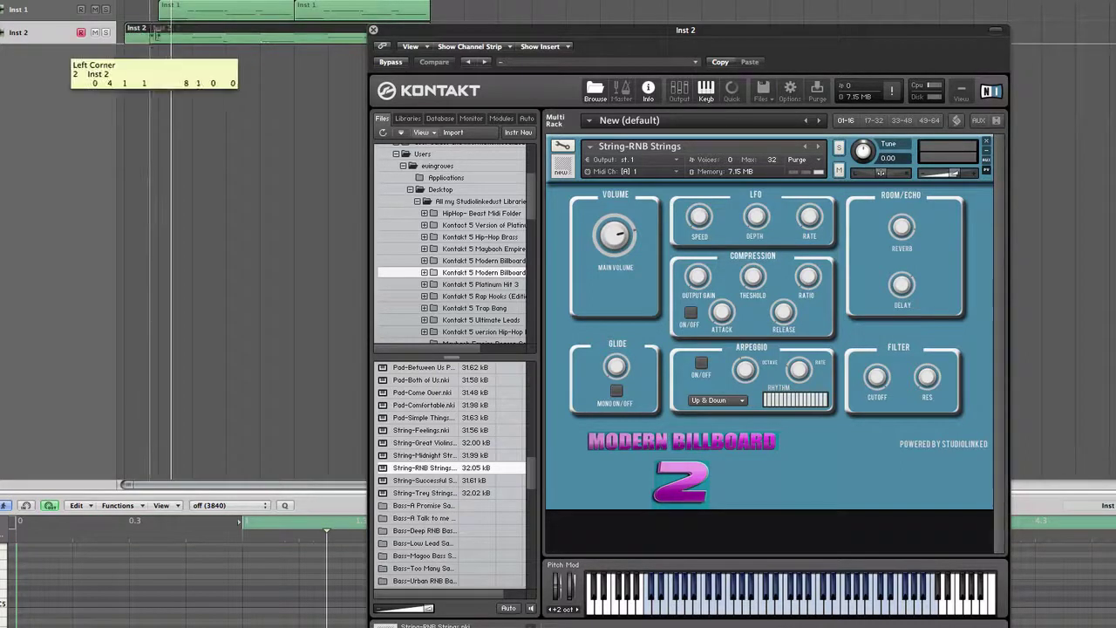
key("Delete")
key("space")
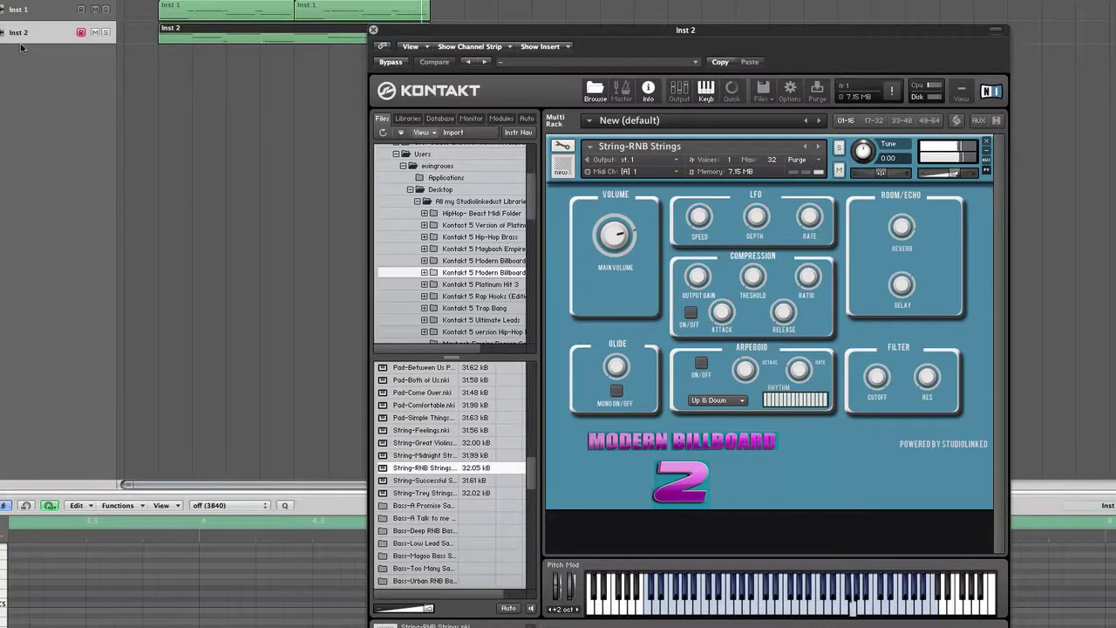
Close the Inst 2 Kontakt window and create Inst 3 with duplicate settings, opening Modern Drums.
left_click(373, 30)
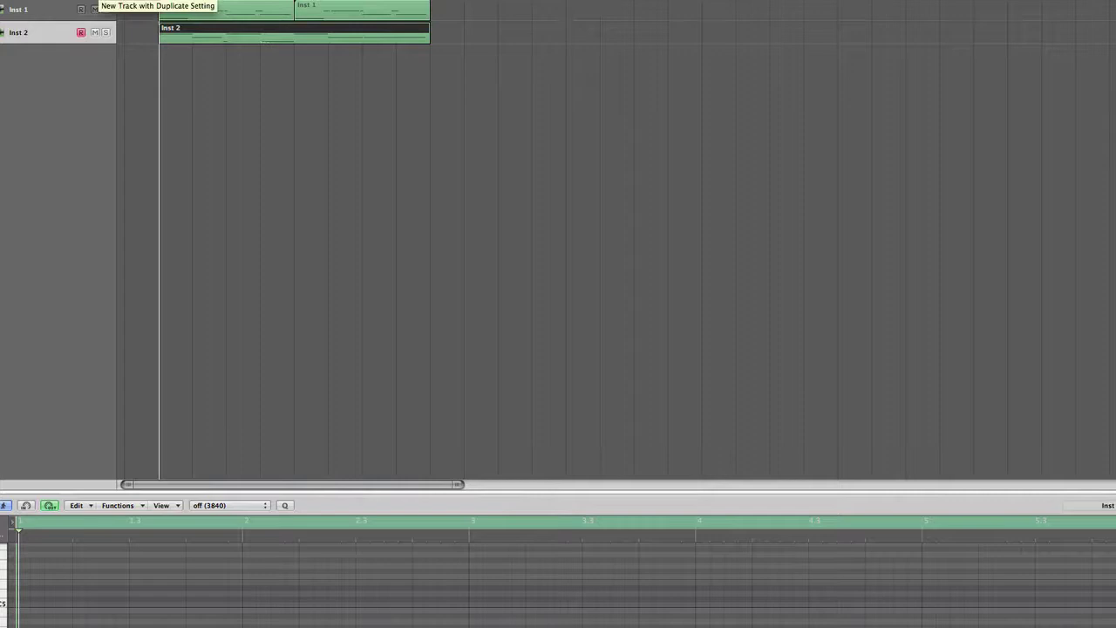
left_click(94, 2)
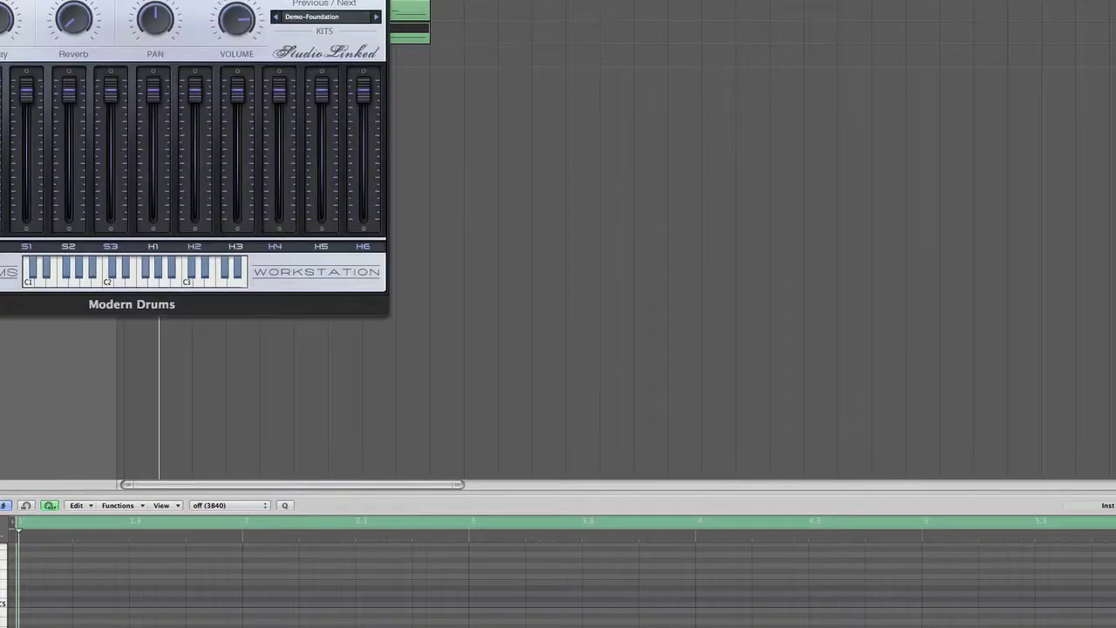
Center the Modern Drums window and browse its kit list and instrument file browser.
left_click_drag(279, 2, 757, 84)
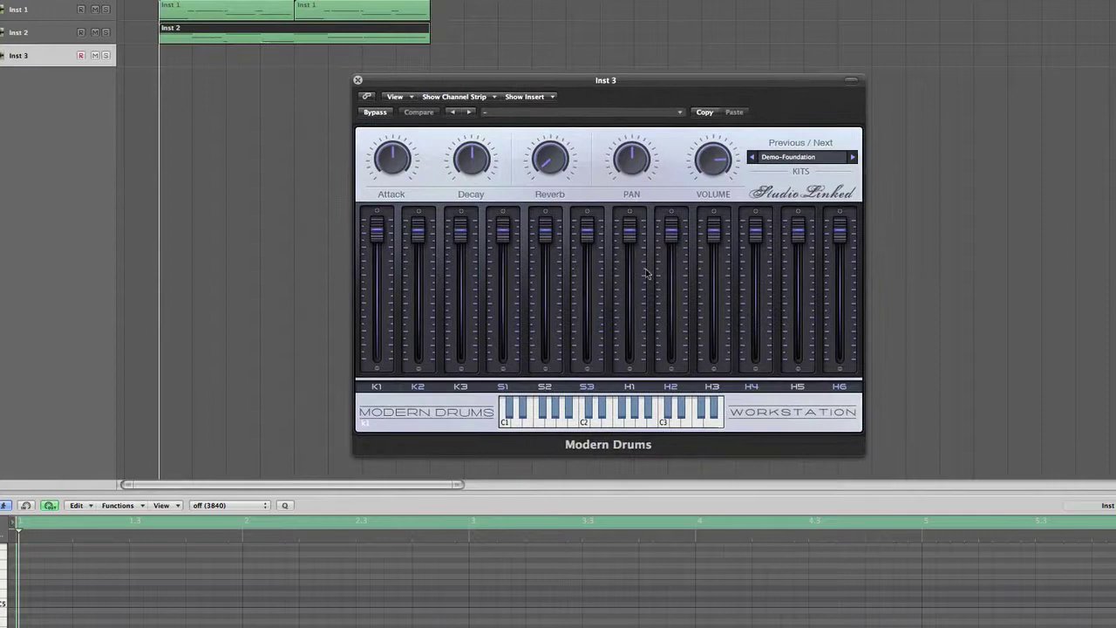
left_click(791, 161)
left_click(723, 196)
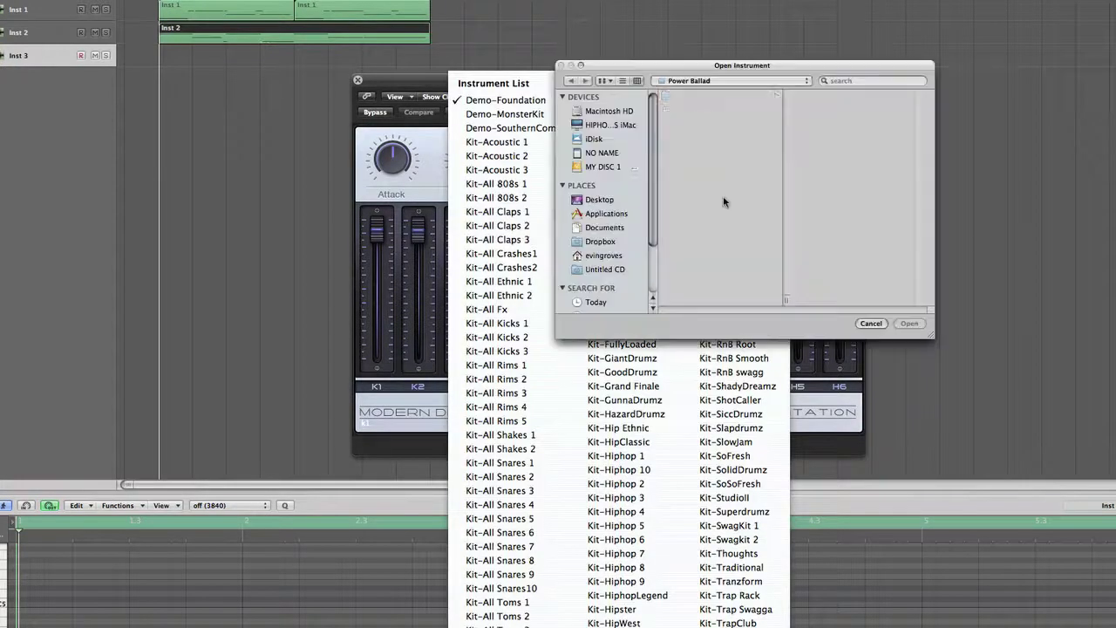
left_click(865, 323)
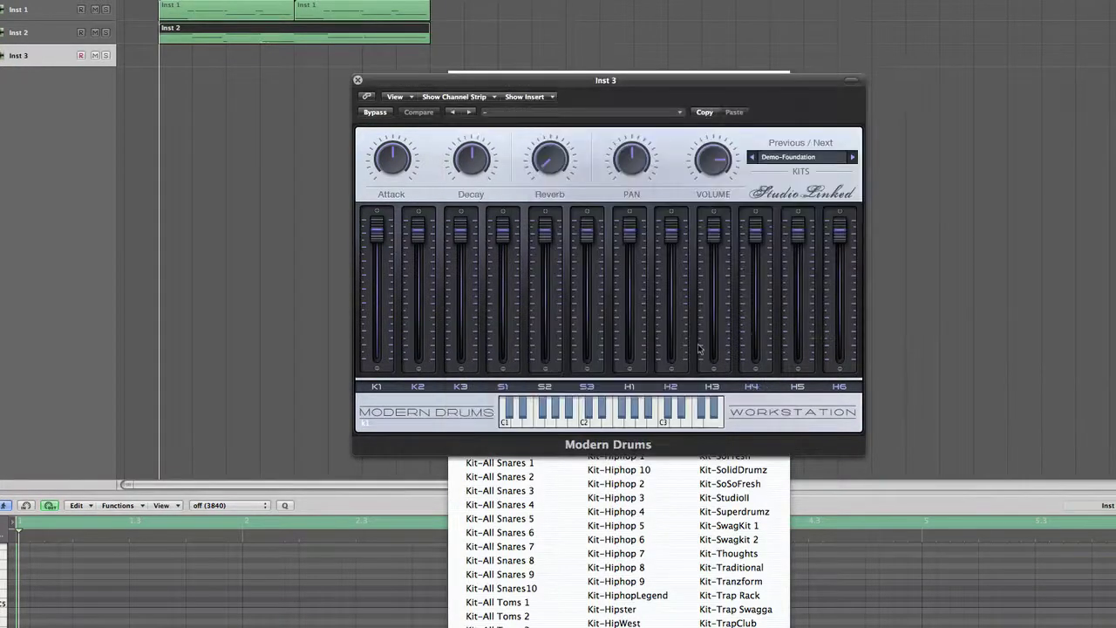
left_click(804, 161)
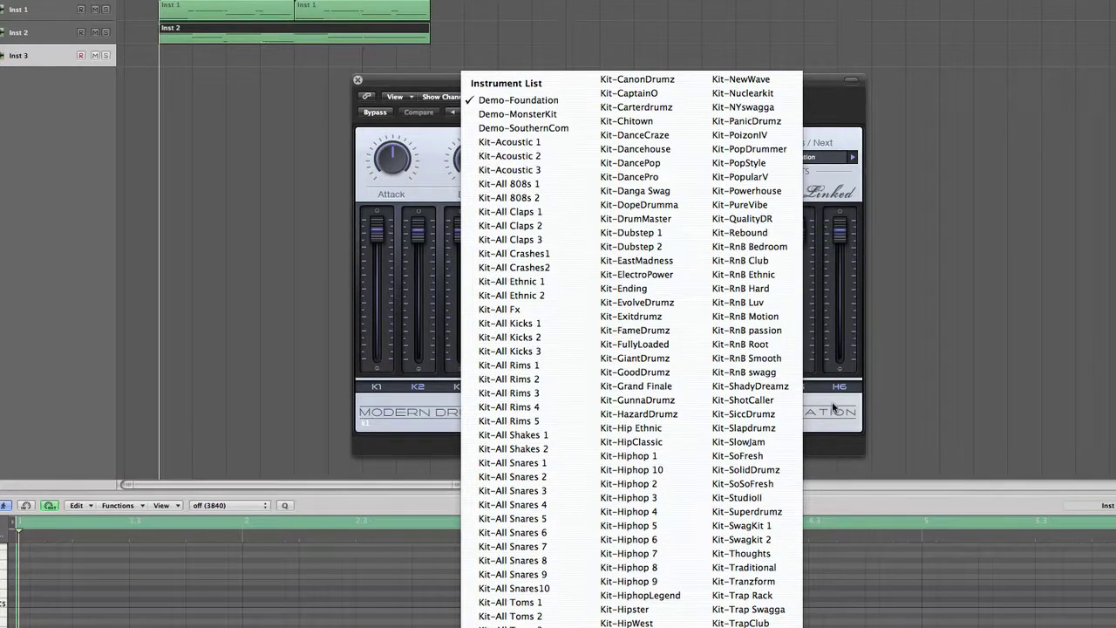
left_click(835, 409)
Try Demo-MonsterKit, settle on Kit-FullyLoaded, close the plug-in and return to start.
left_click(830, 154)
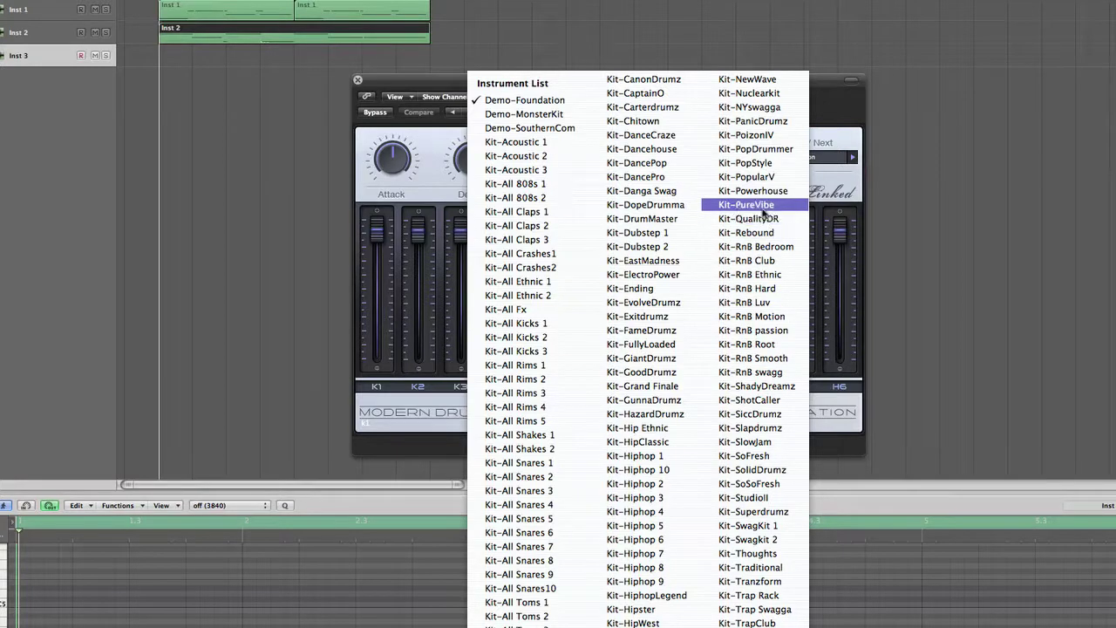
left_click(524, 113)
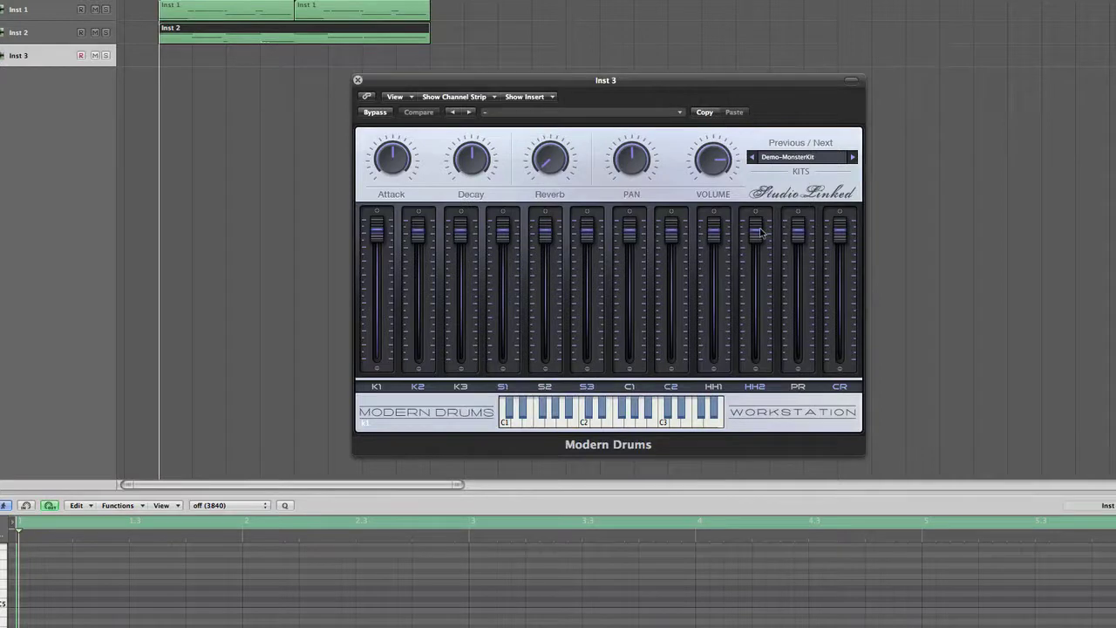
left_click(764, 157)
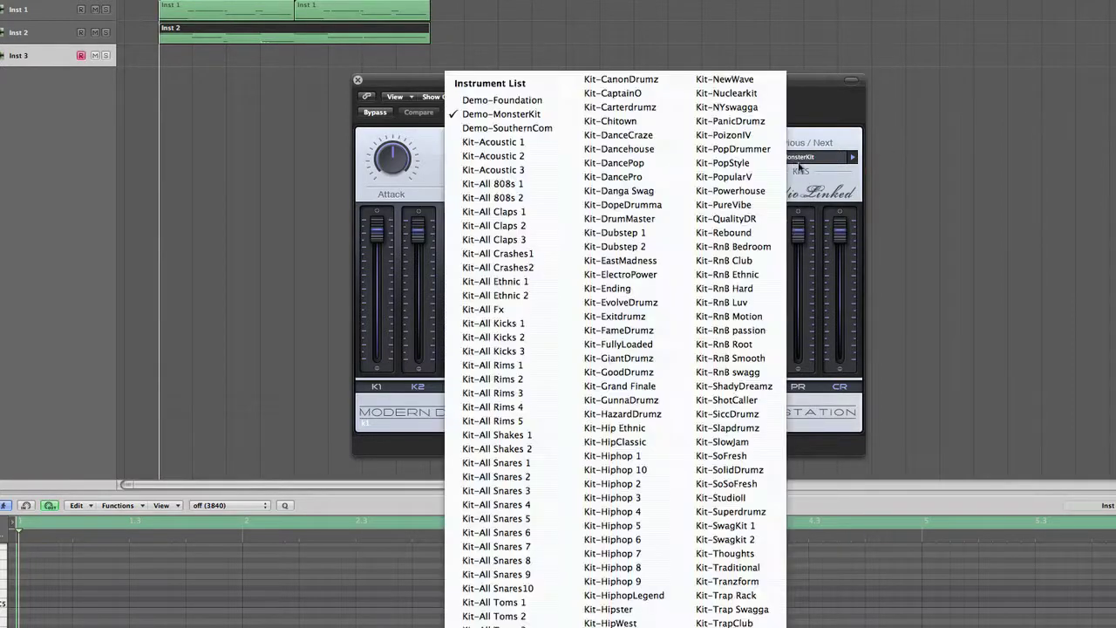
left_click(640, 349)
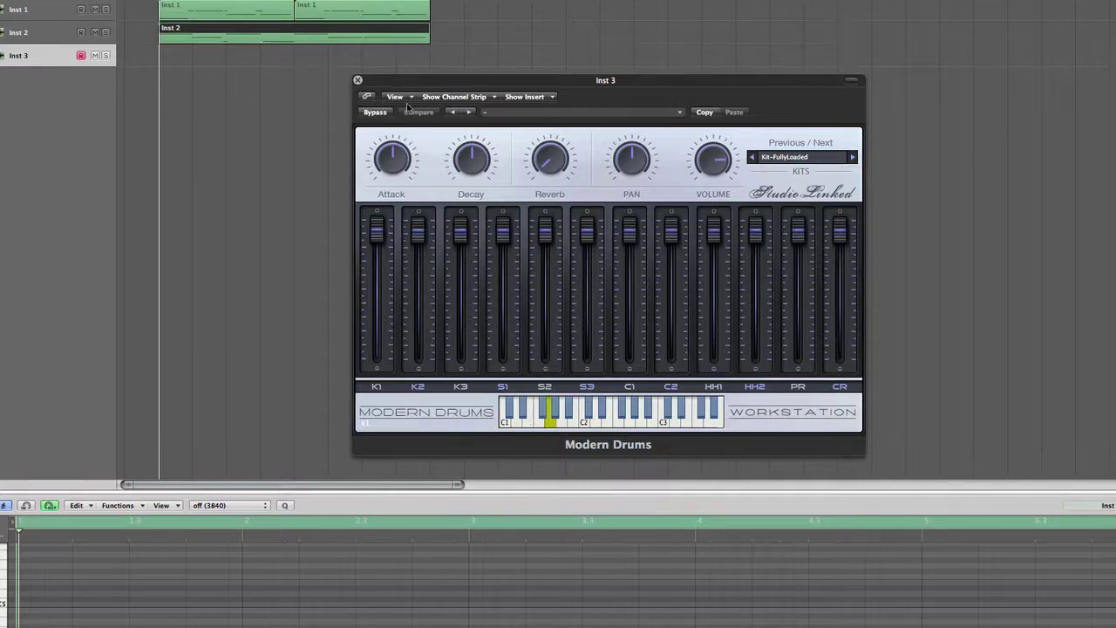
left_click(358, 80)
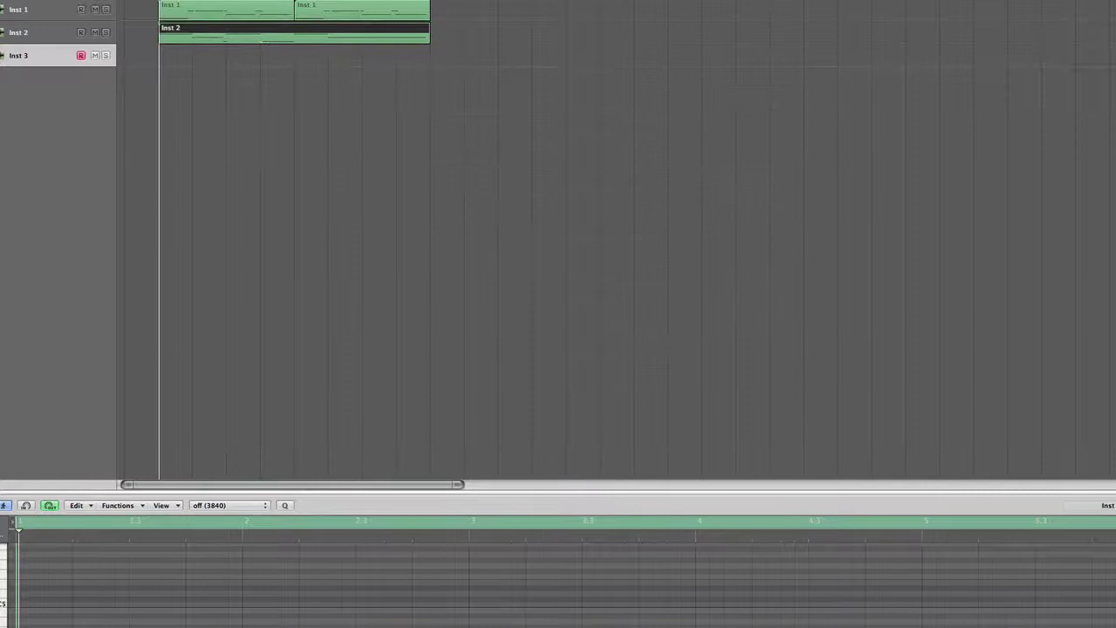
key("Return")
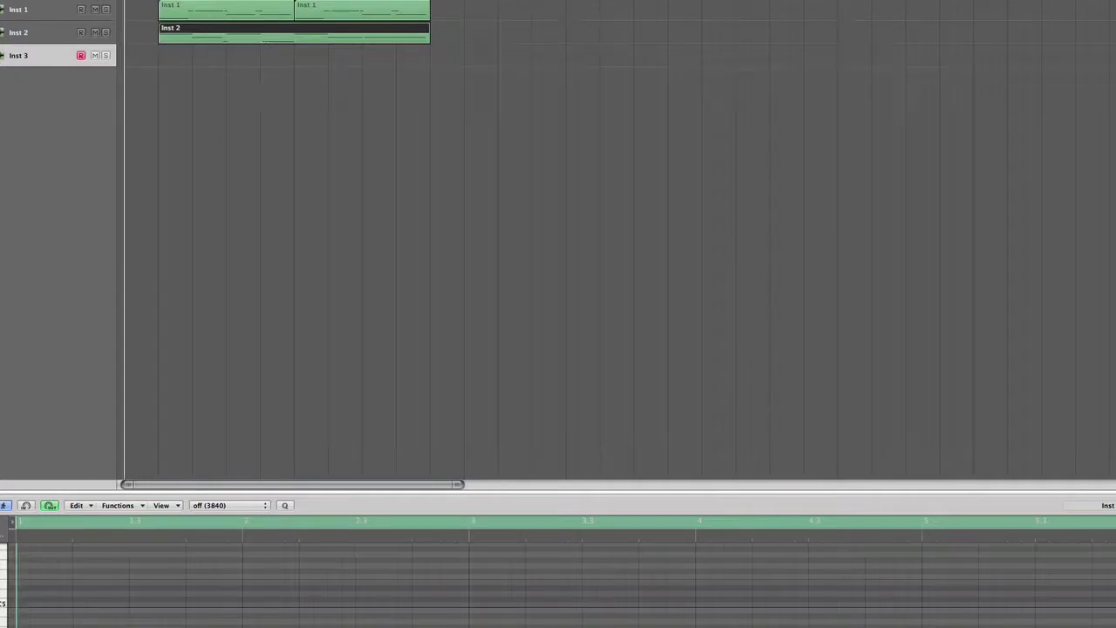
Record a drum pattern on Inst 3, then add Inst 4 with duplicate instrument settings.
key("r")
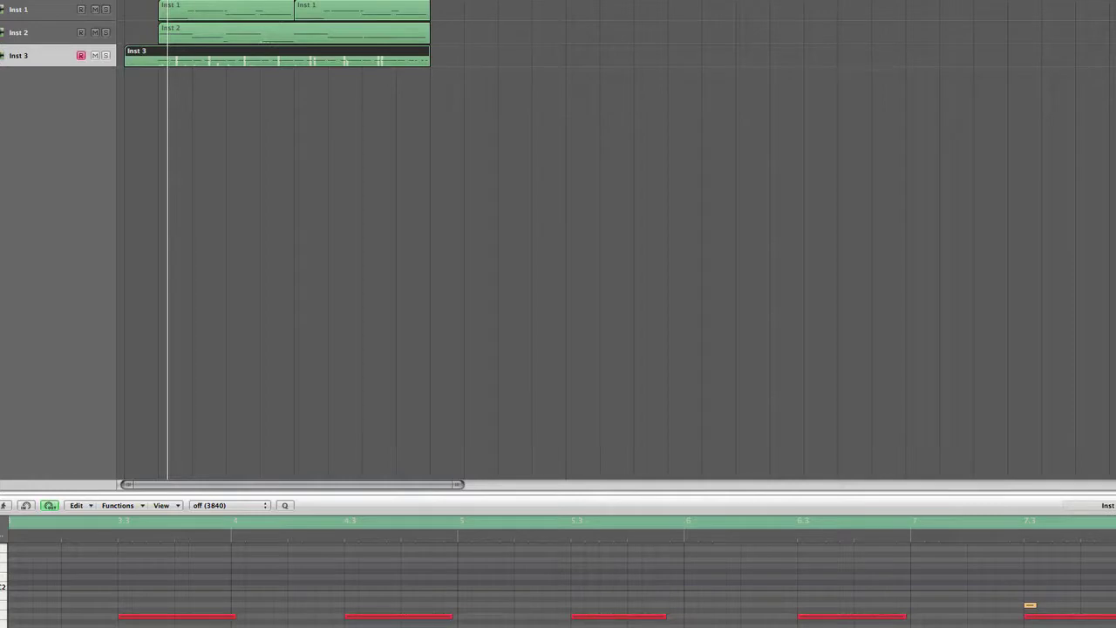
left_click(98, 2)
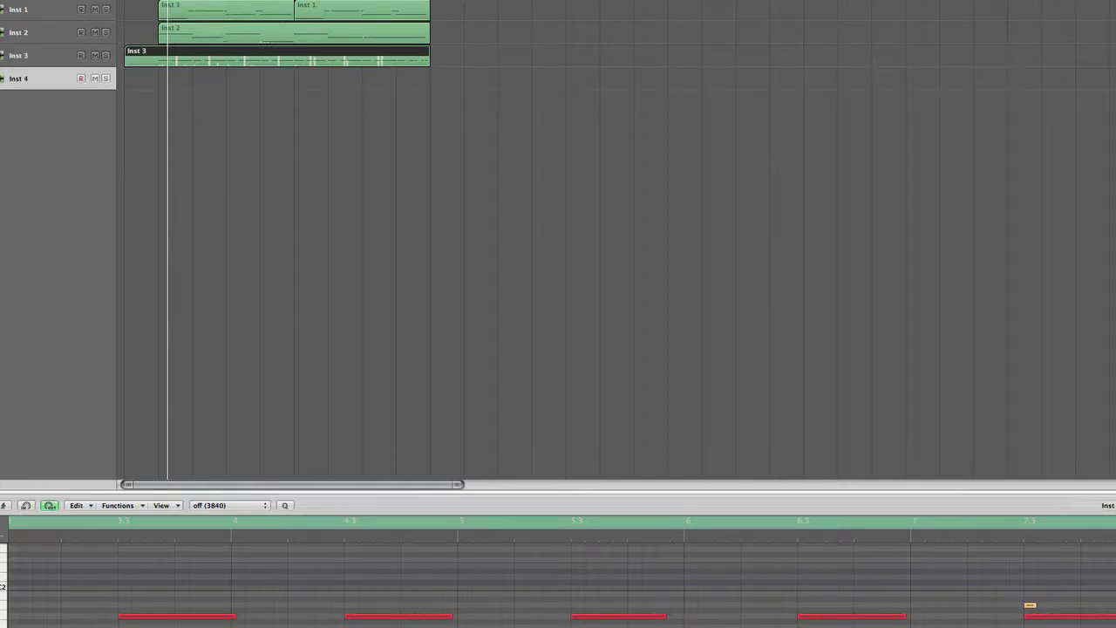
Open Inst 4's Modern Drums and trim the Inst 3 drum region to start at bar 1.
key("v")
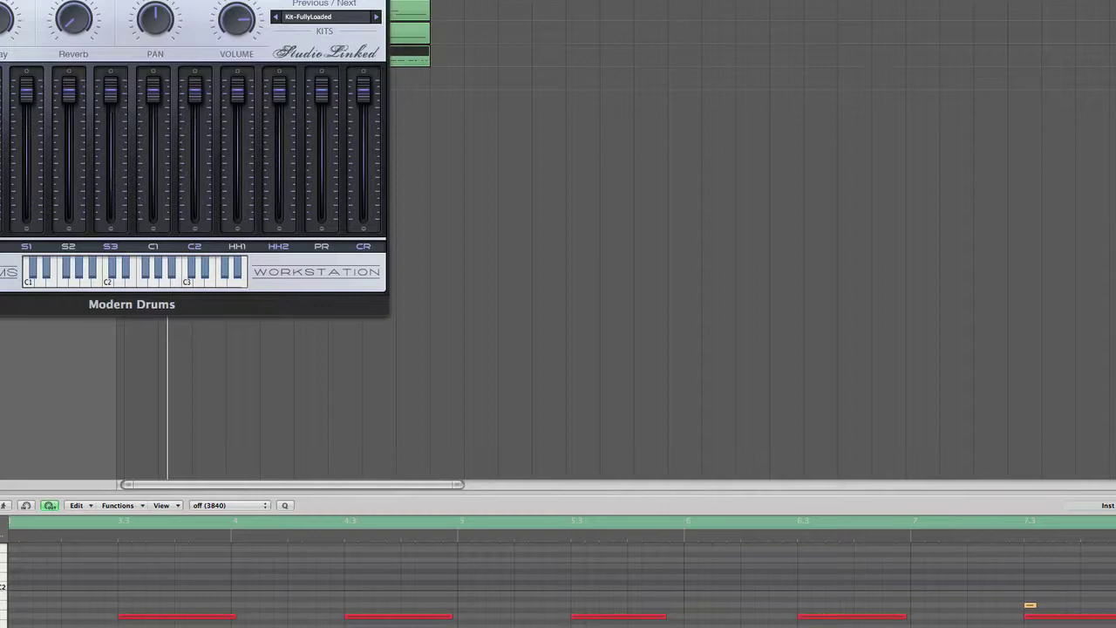
left_click_drag(194, 1, 670, 87)
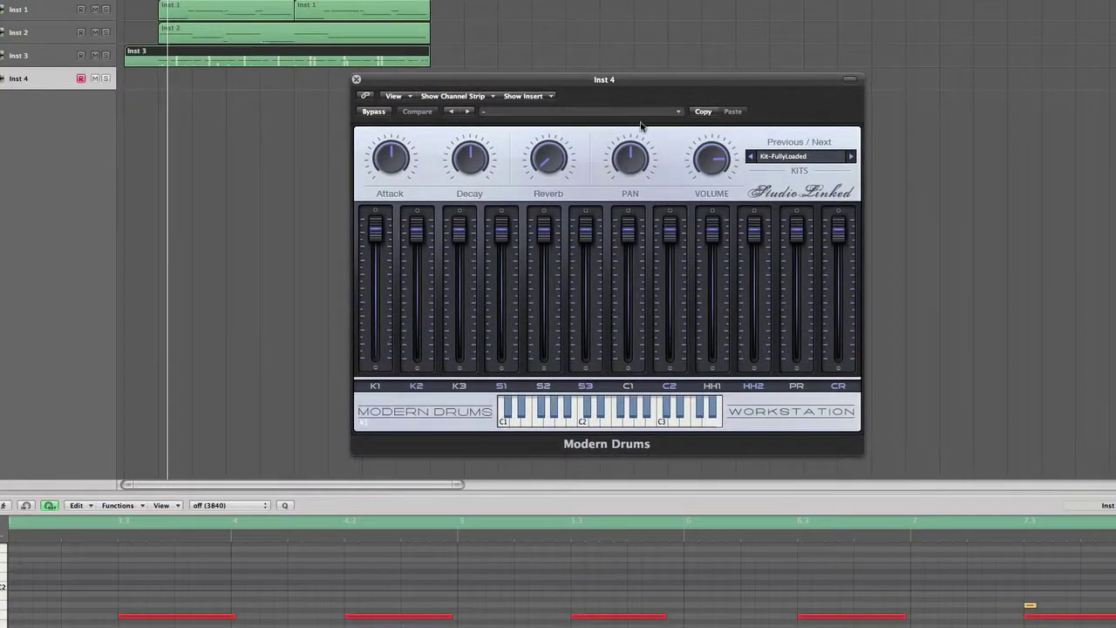
left_click(129, 60)
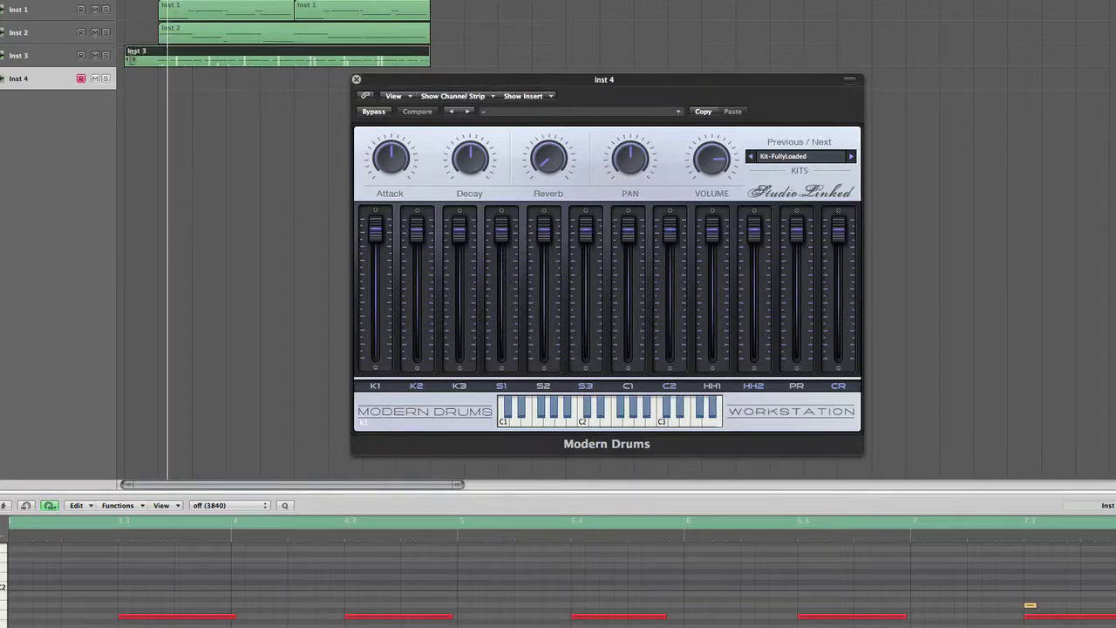
left_click_drag(129, 57, 163, 59)
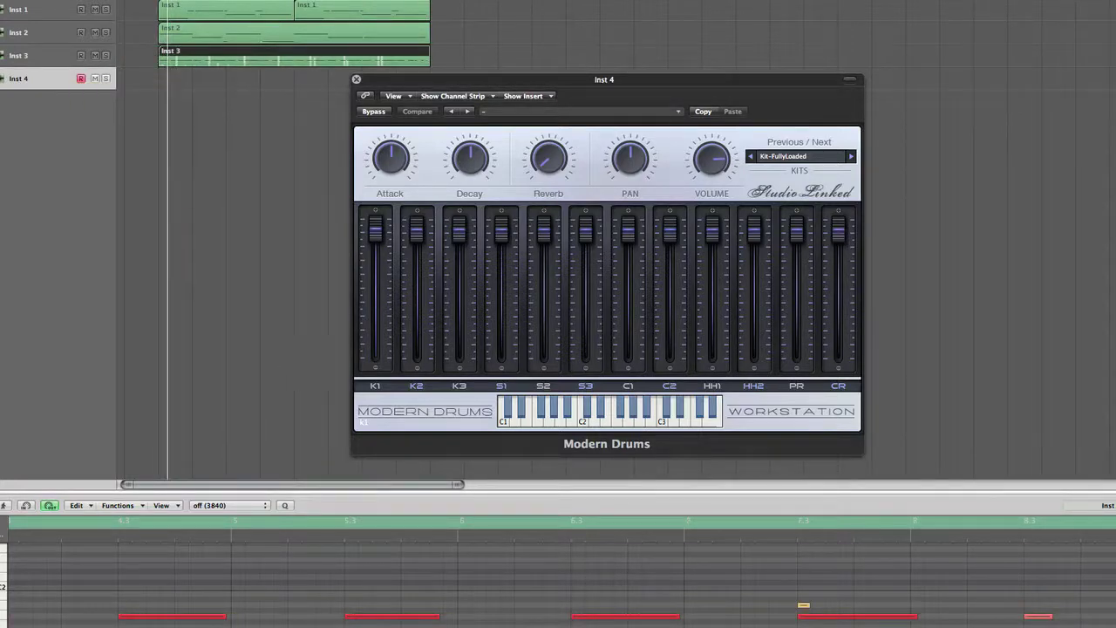
key("Return")
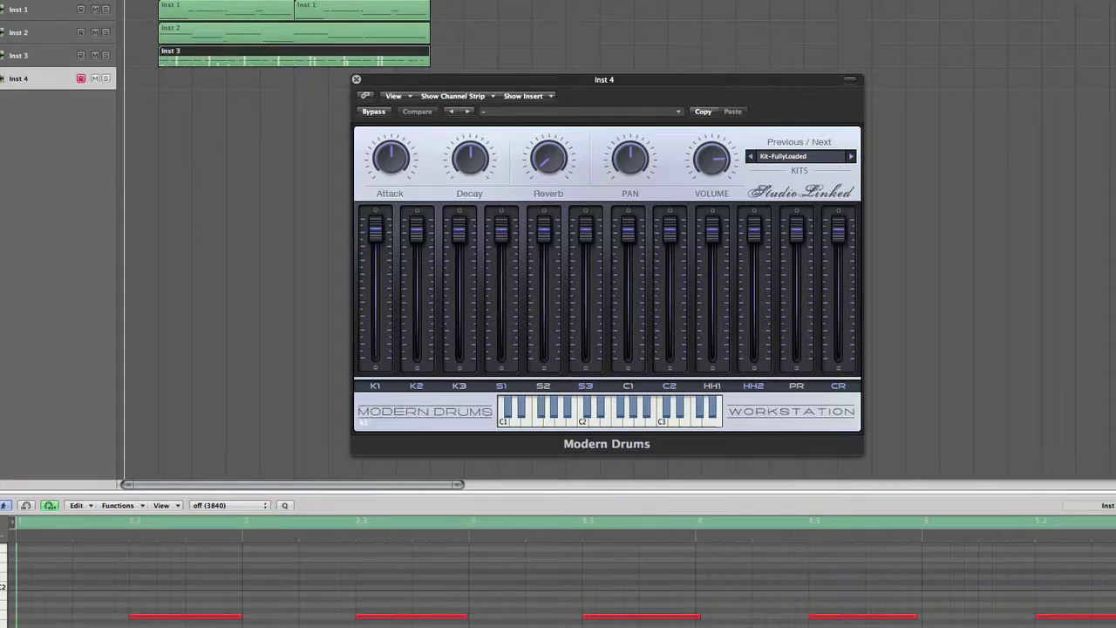
Step past Kit-GiantDrumz and Kit-GoodDrumz, then load Kit-RnB passion on Inst 4.
left_click(852, 157)
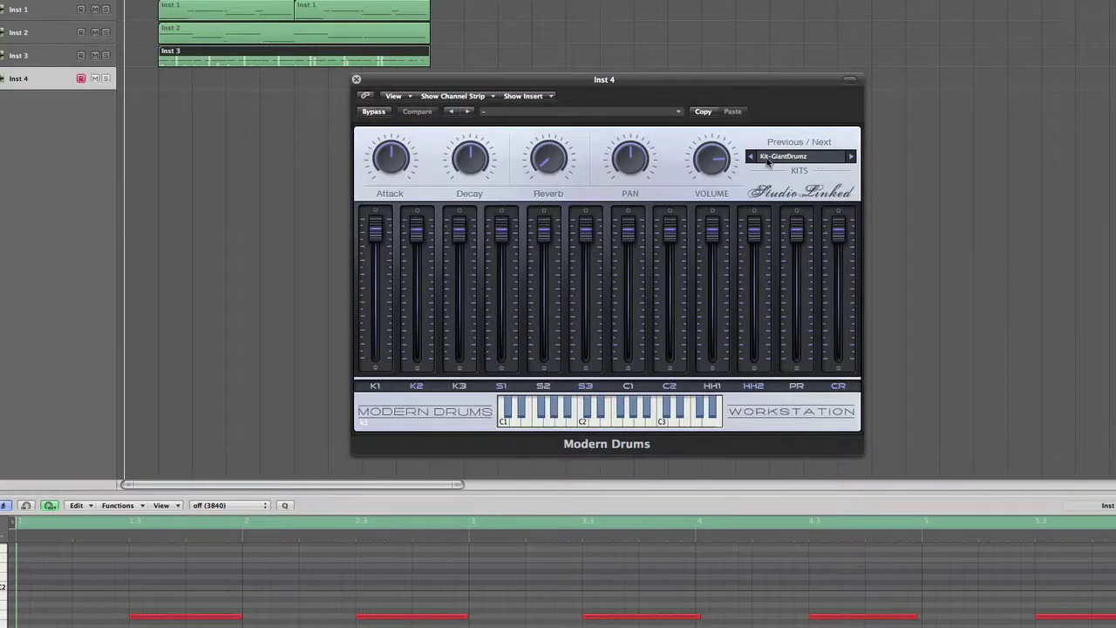
left_click(852, 156)
left_click(817, 159)
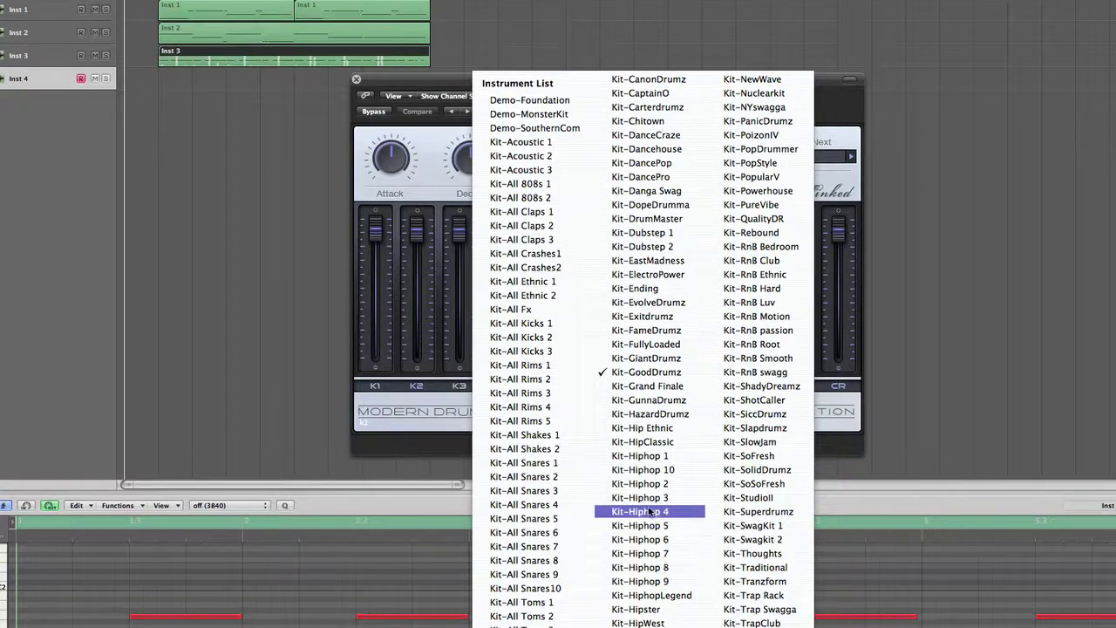
left_click(755, 329)
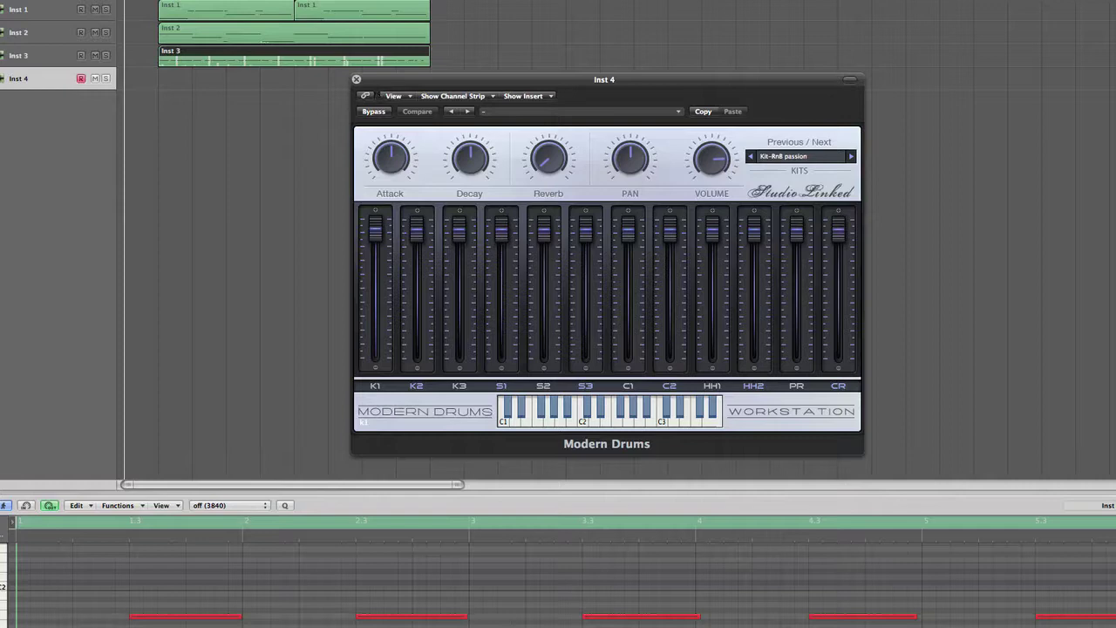
Record the Inst 4 drum layer, retake it from bar 1, then close Modern Drums.
key("r")
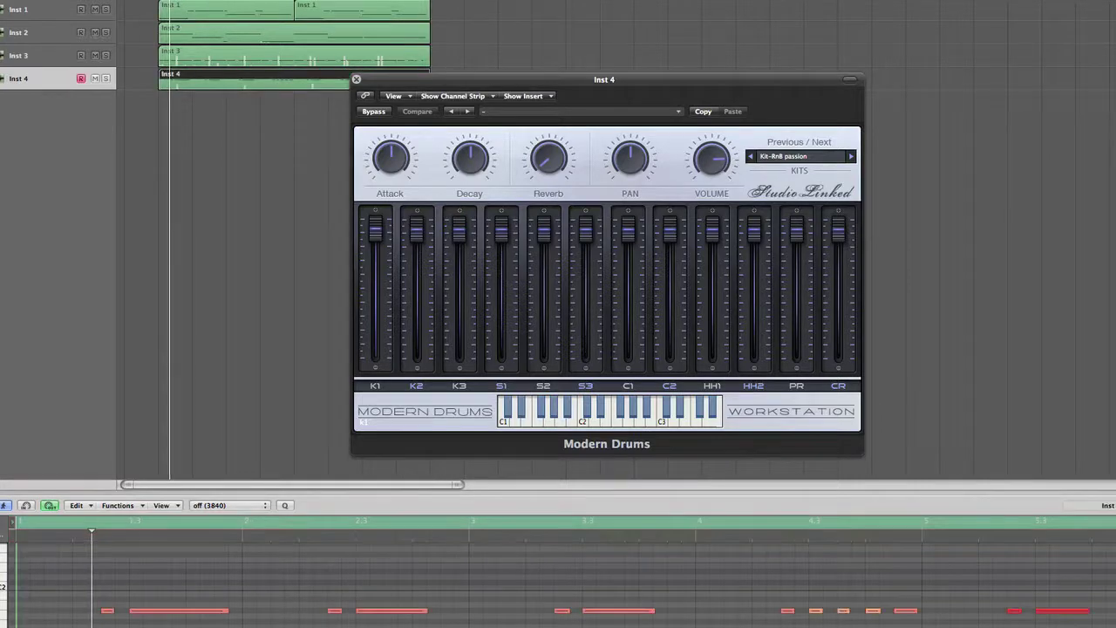
key("space")
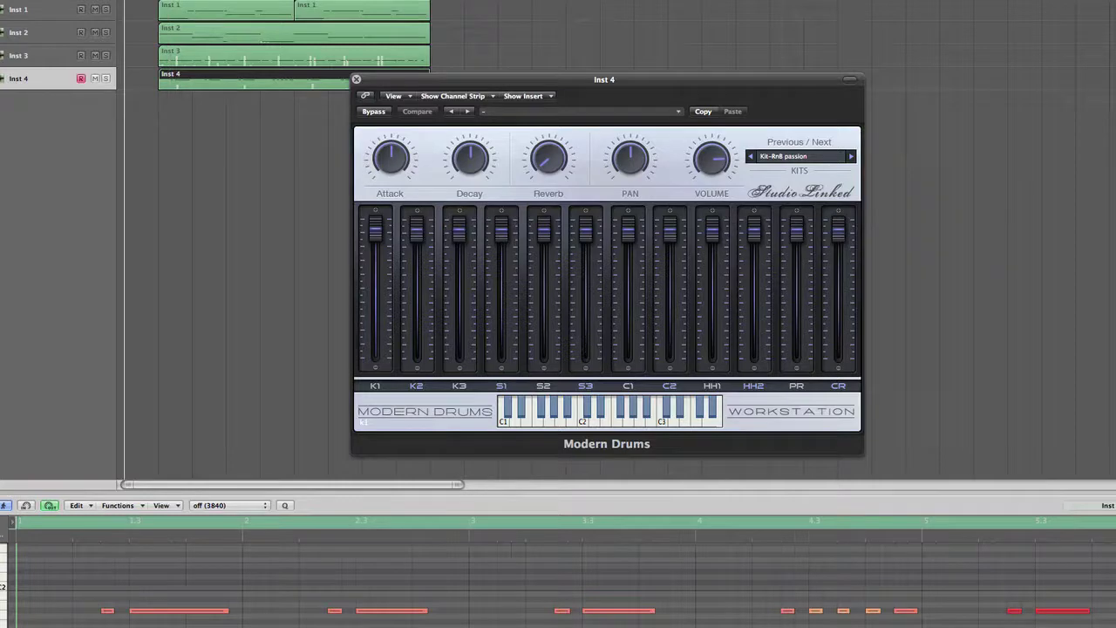
key("r")
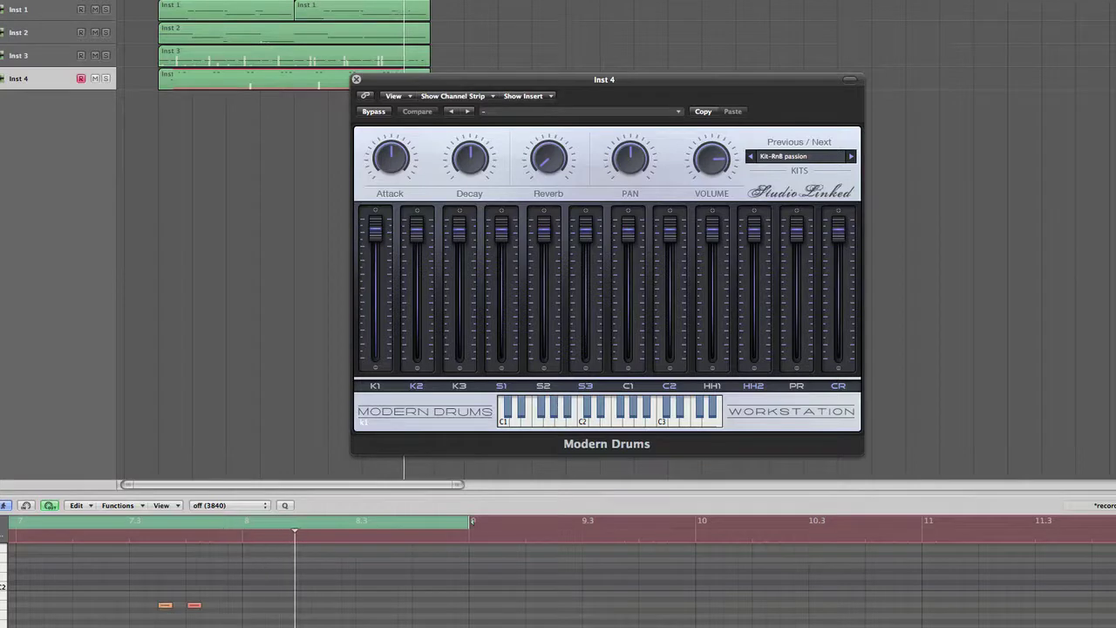
left_click(356, 80)
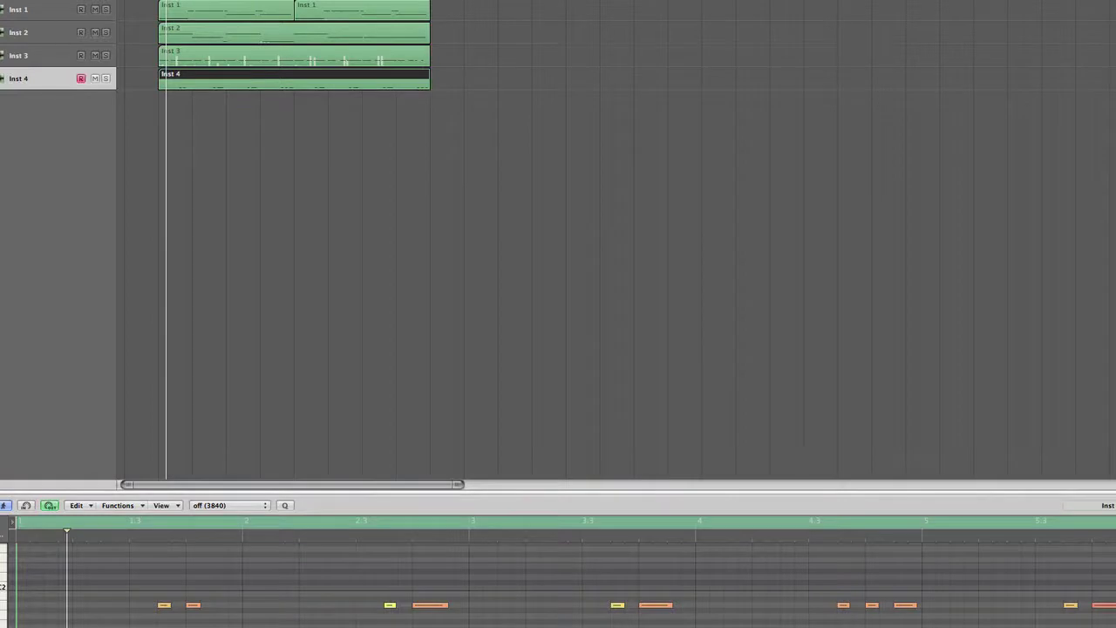
Add the Inst 5 drum track, load the Kit-Trap Rack kit in Modern Drums, and close its window.
double_click(36, 353)
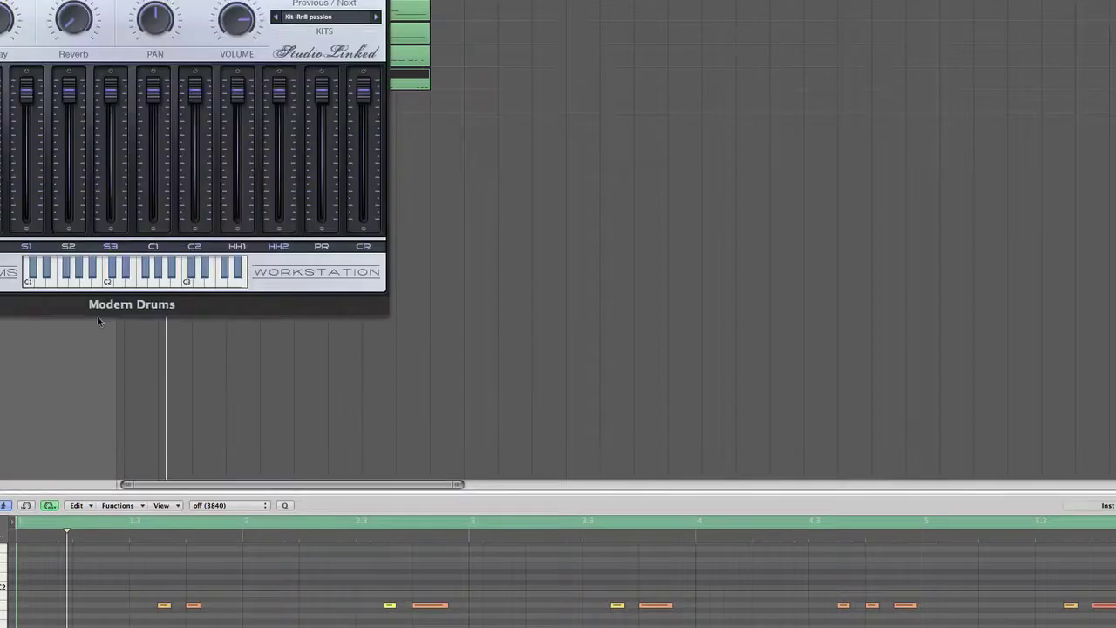
left_click_drag(137, 0, 695, 112)
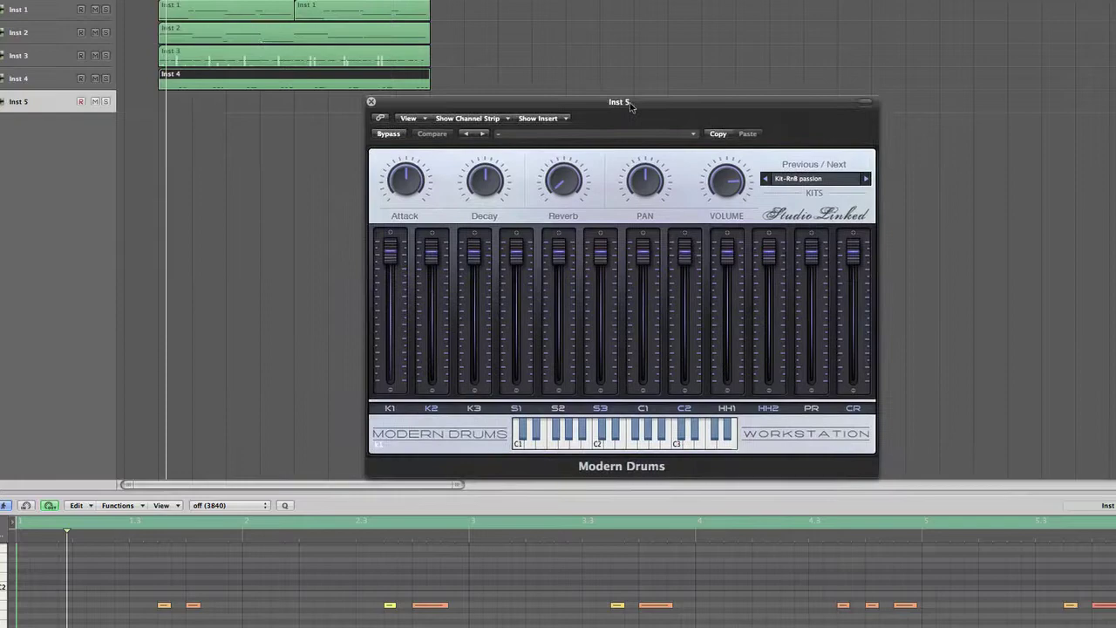
left_click(803, 181)
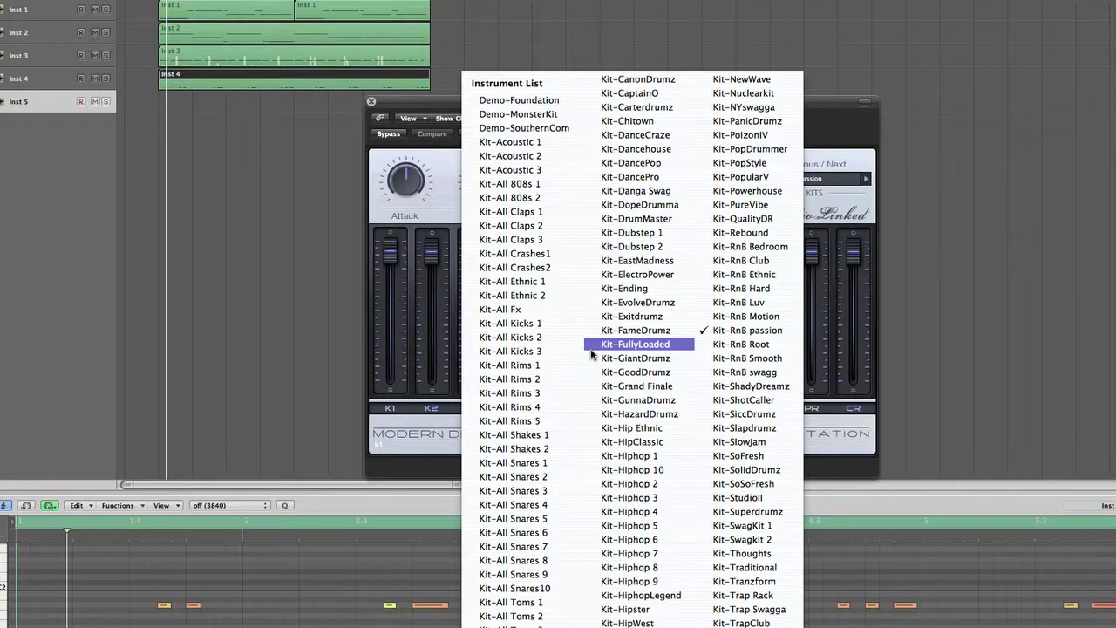
left_click(658, 568)
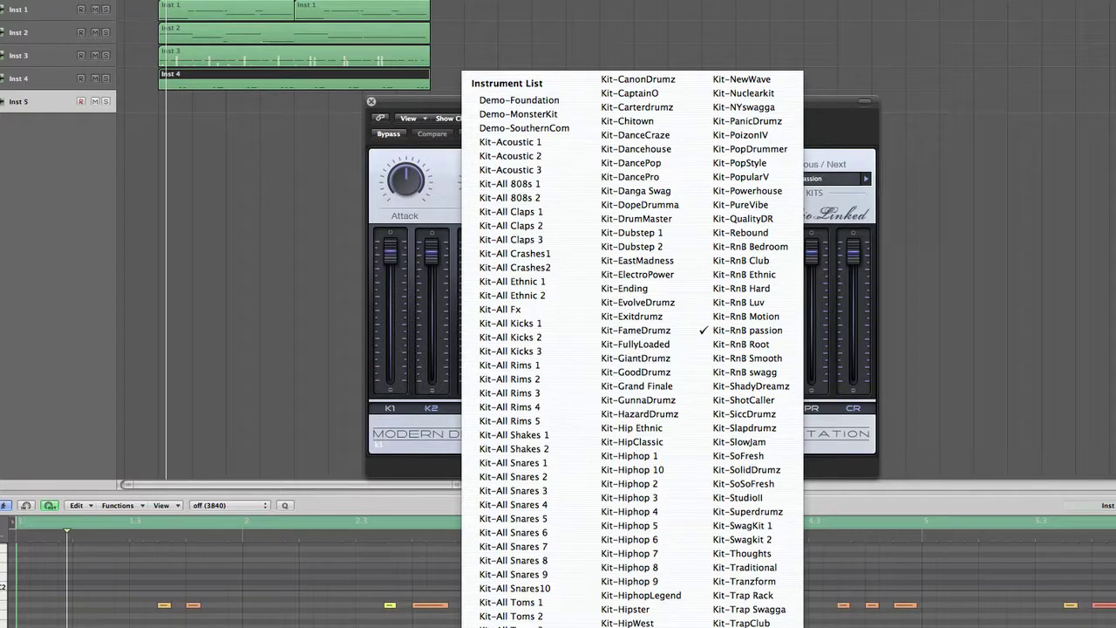
left_click(750, 596)
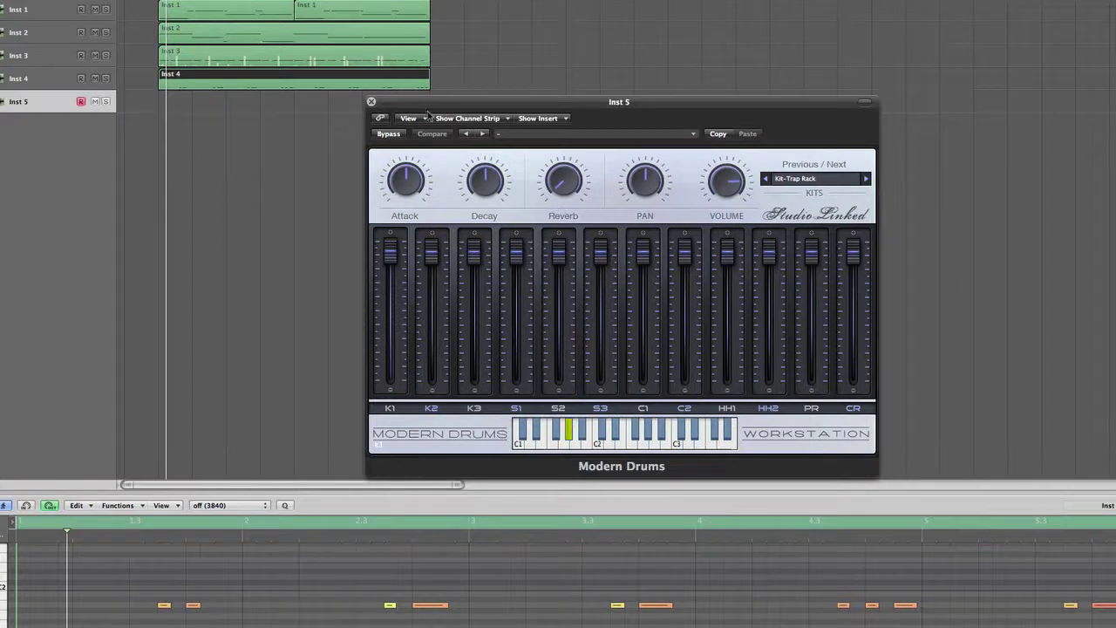
left_click(371, 101)
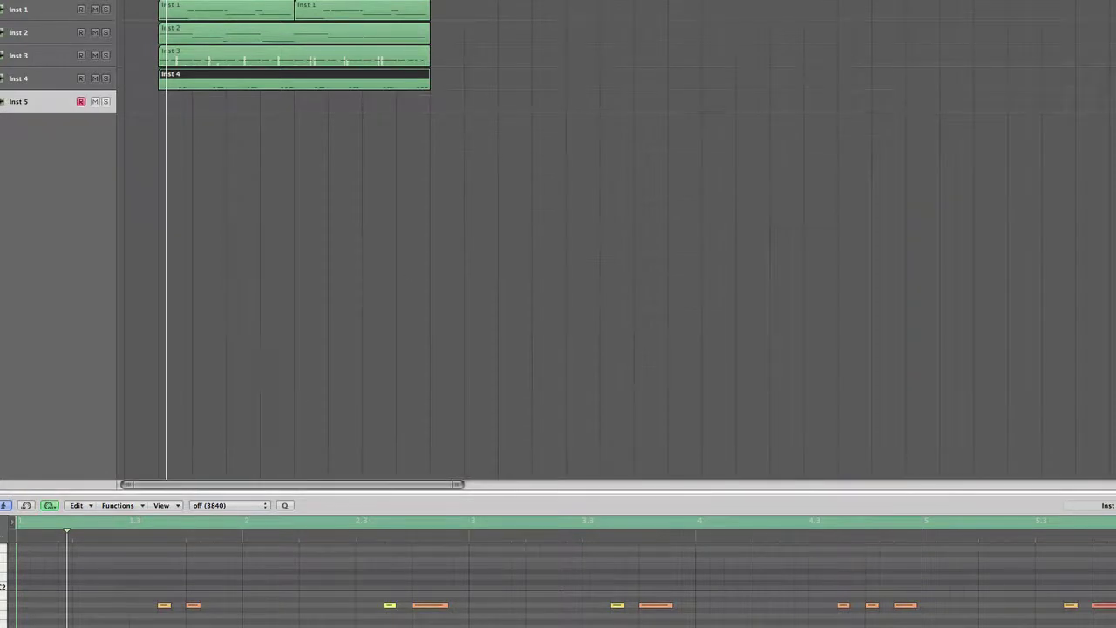
Record a steady Trap Rack drum pattern on Inst 5 from the project start.
key("Return")
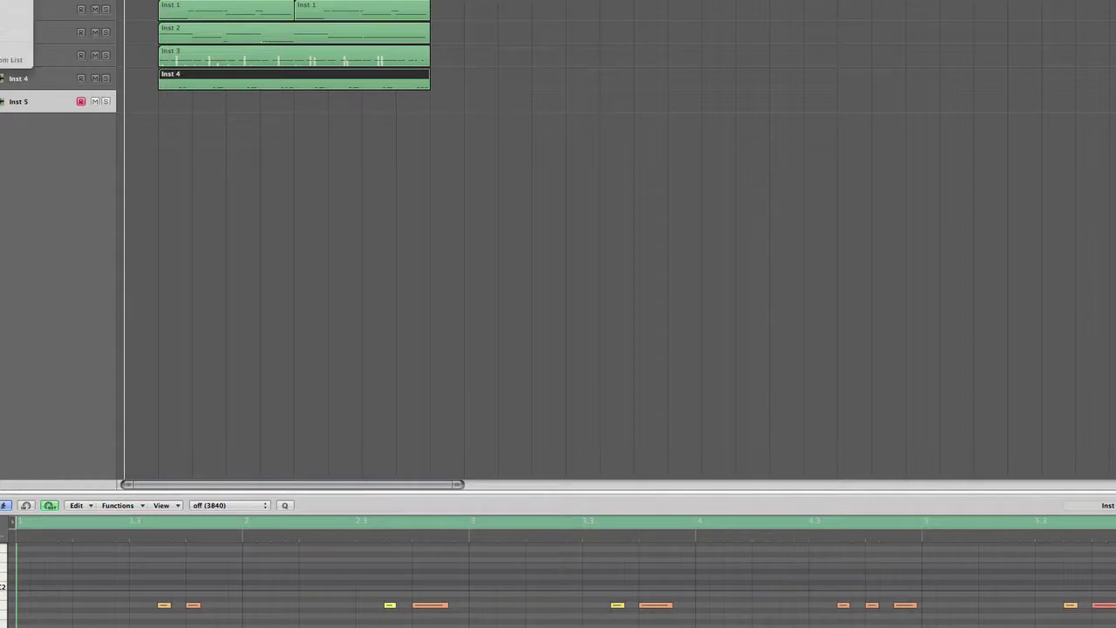
key("Escape")
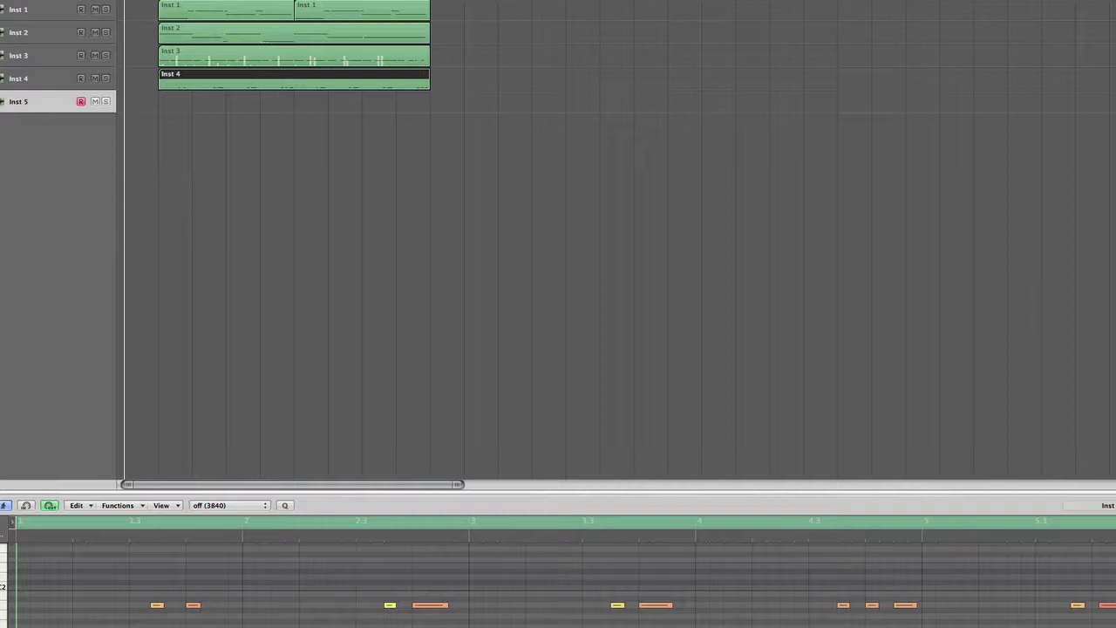
key("r")
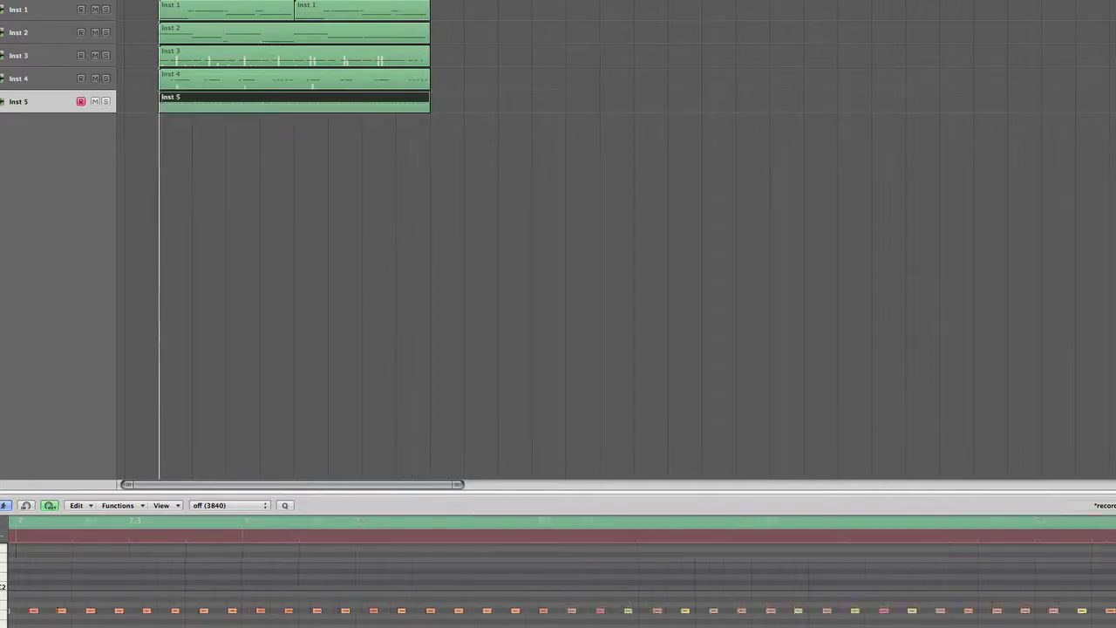
Inspect the Inst 4 region's notes, then duplicate the Inst 5 track as Inst 6 with Cmd+D.
left_click(229, 85)
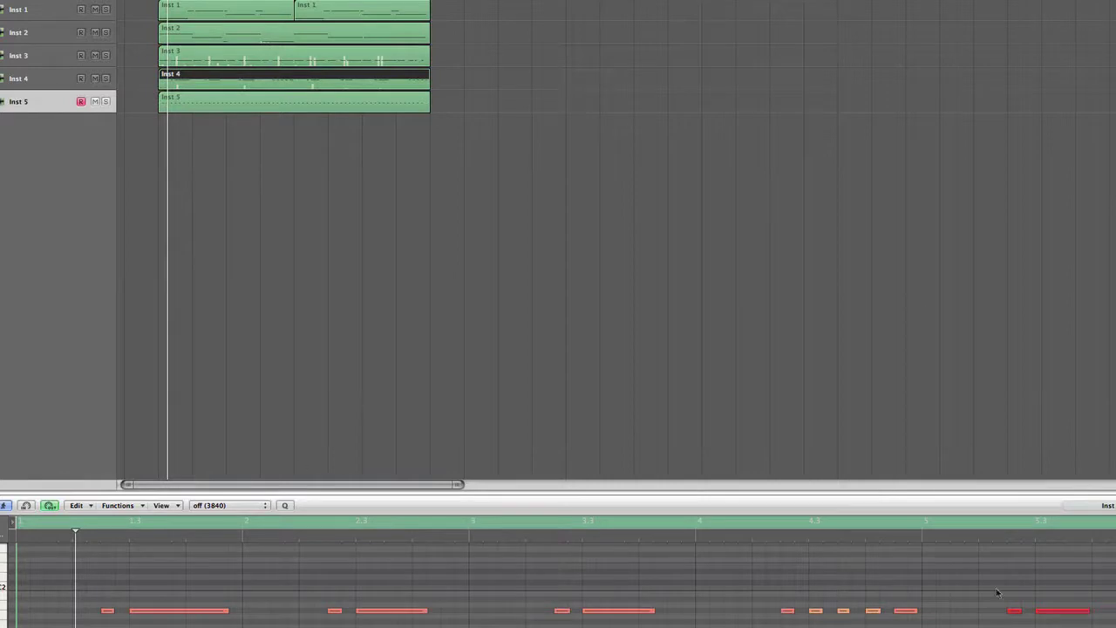
scroll(558, 575, "down", 5)
scroll(558, 580, "up", 5)
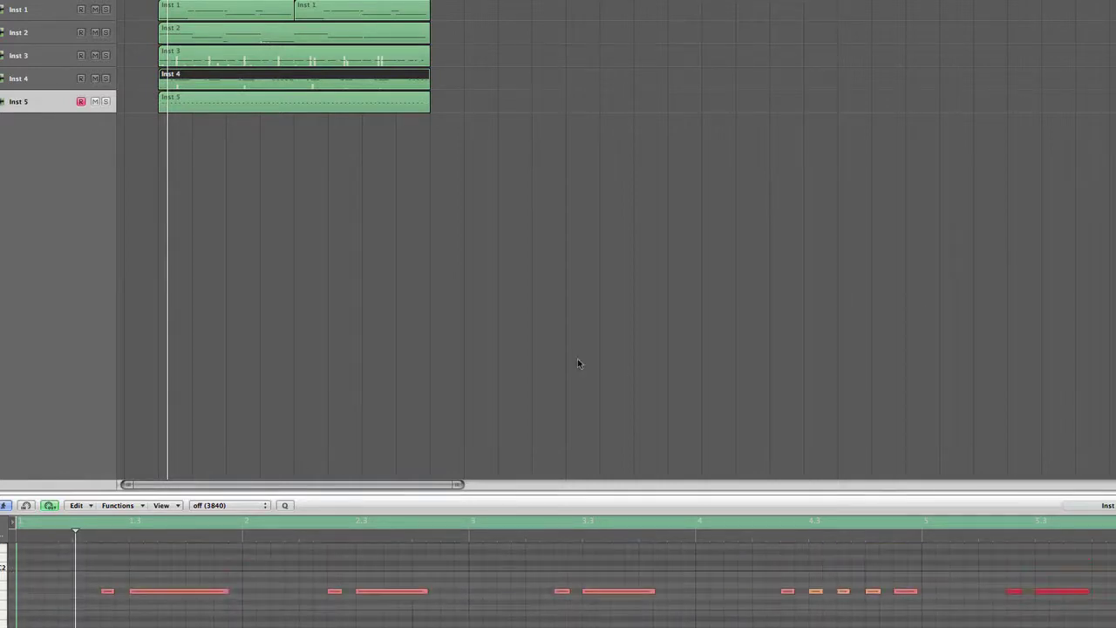
left_click(28, 78)
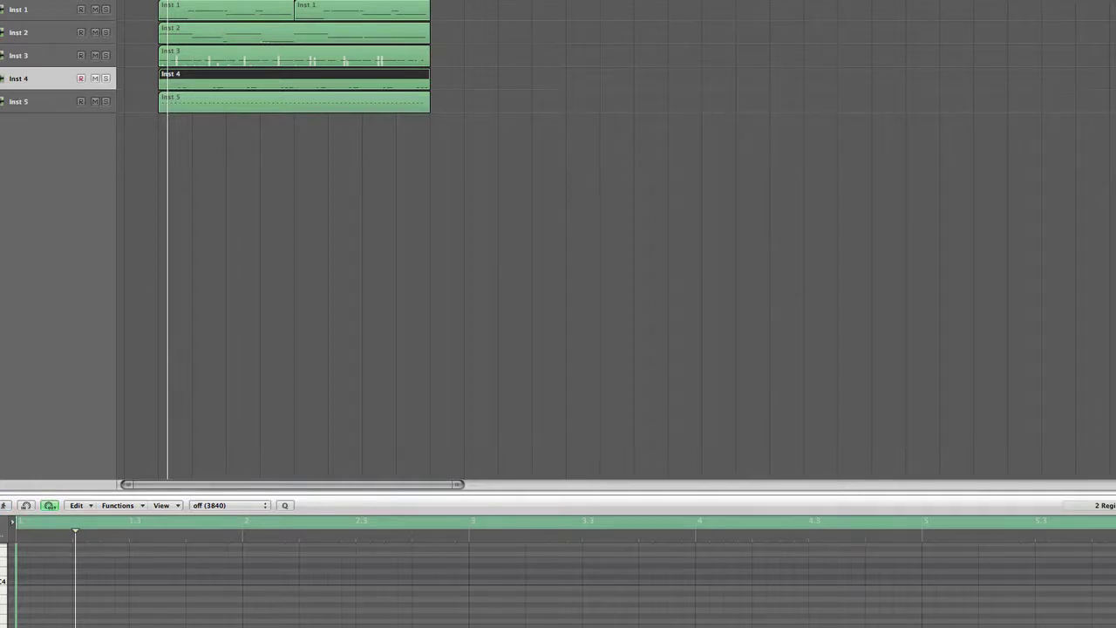
key("super+Right")
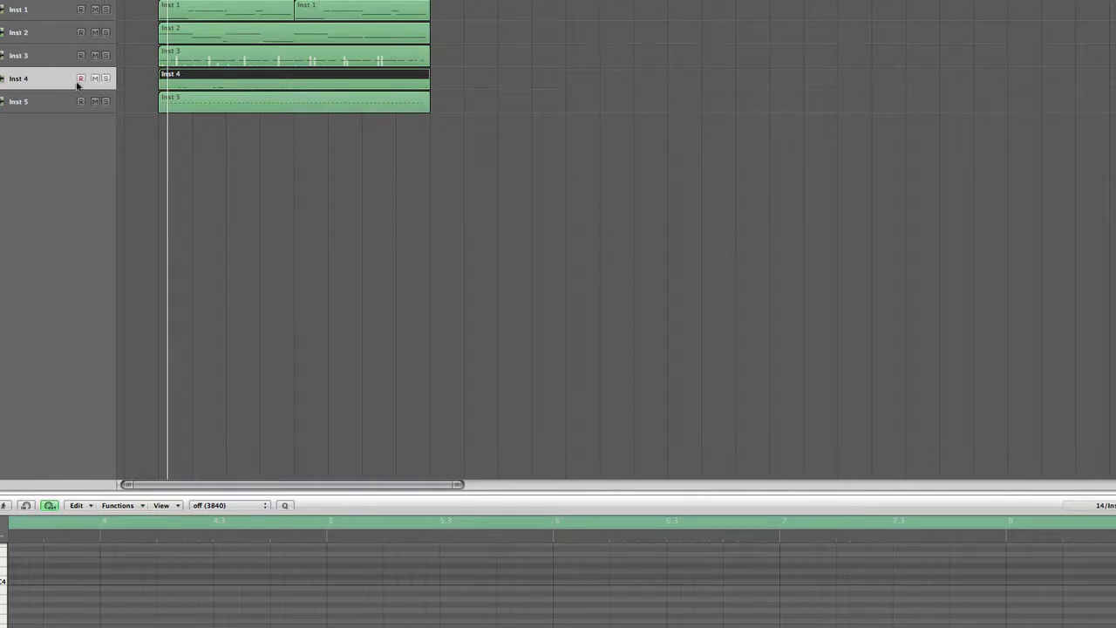
left_click(47, 103)
key("super+d")
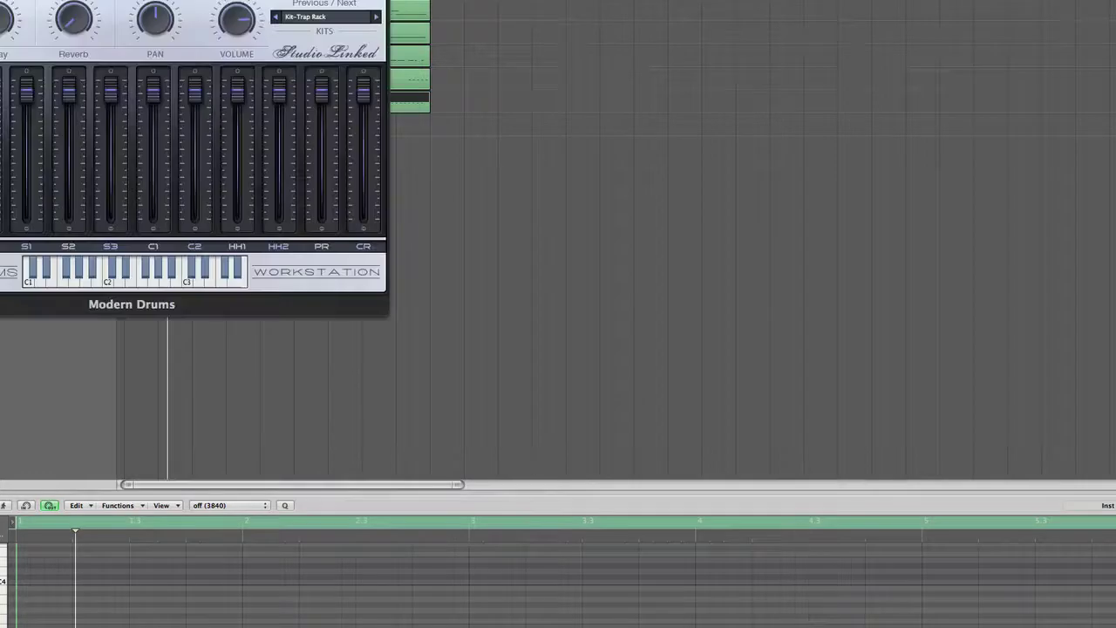
Load the Kit-All Ethnic 1 kit on Inst 6 and record a part from the project start.
left_click_drag(231, 25, 742, 114)
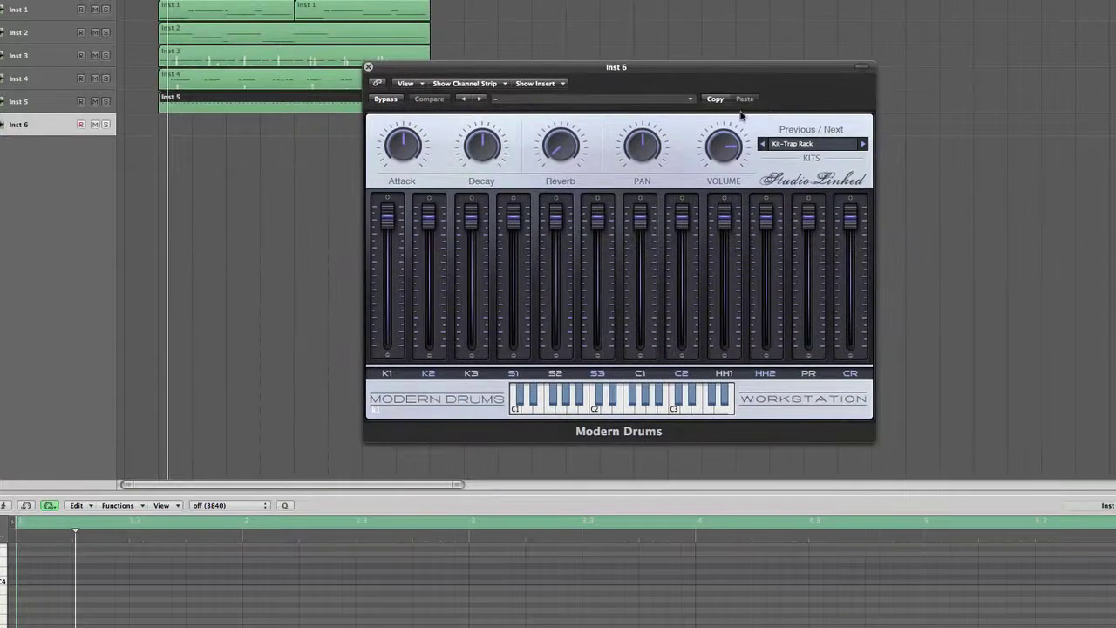
left_click(784, 143)
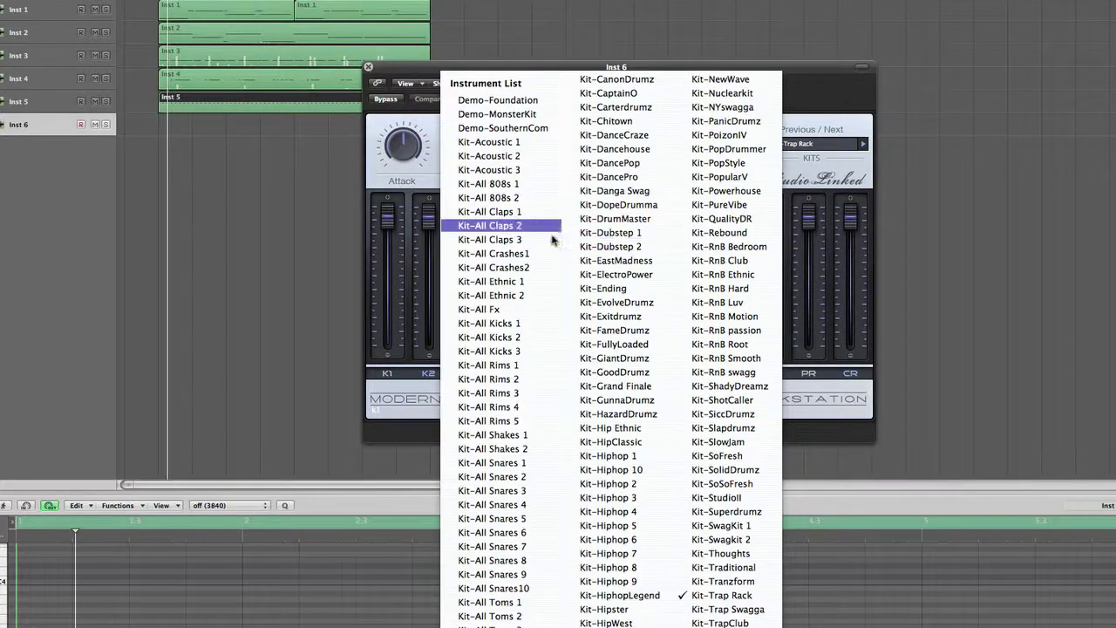
left_click(521, 282)
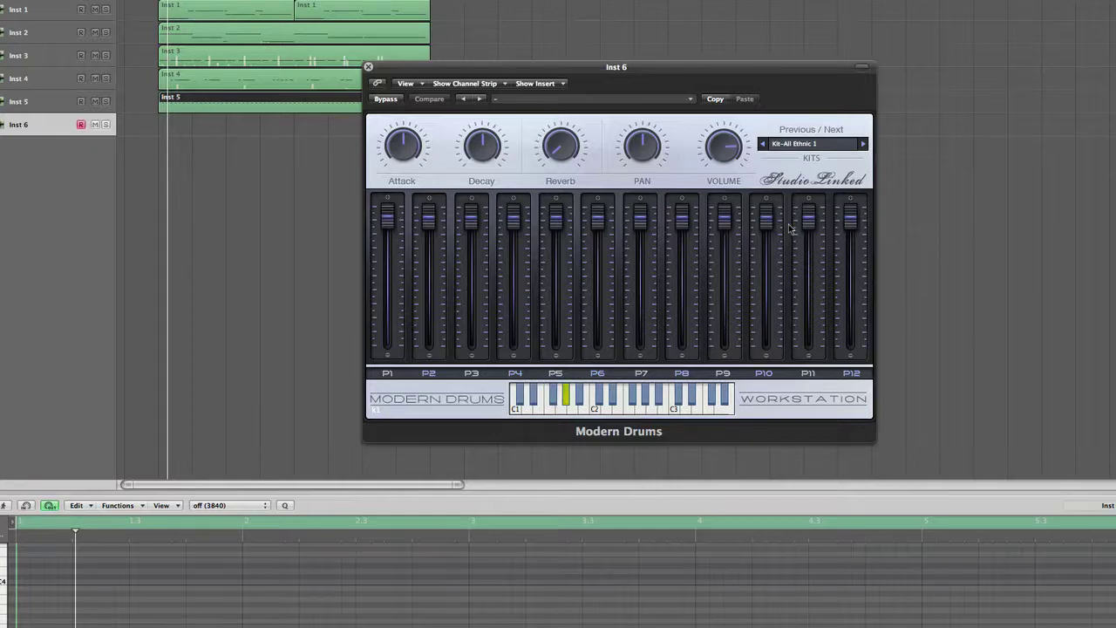
left_click(368, 67)
key("Return")
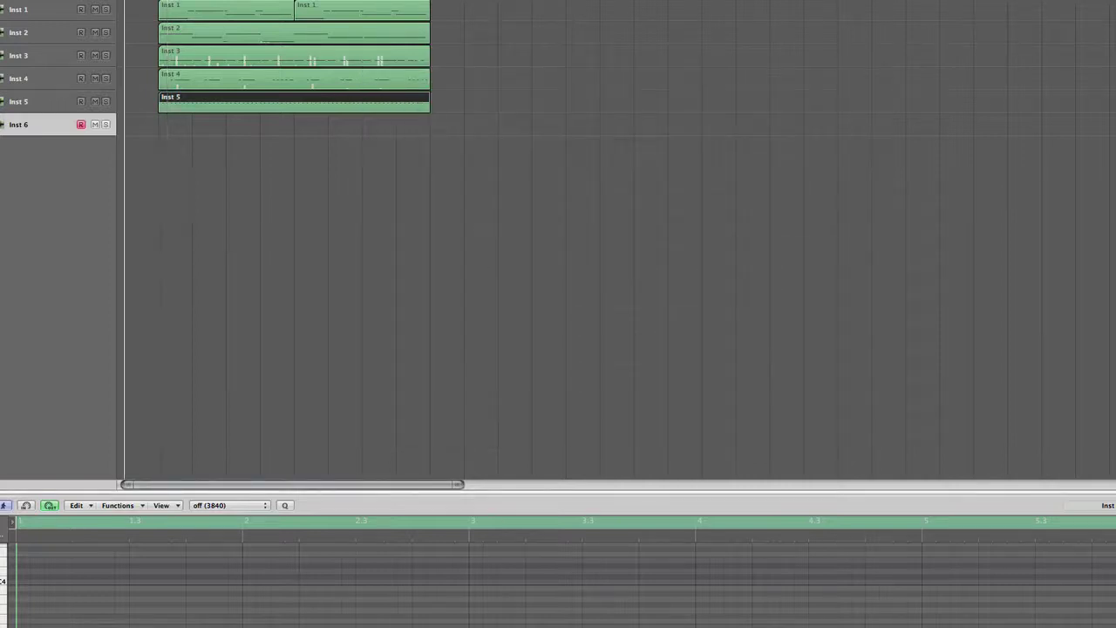
key("r")
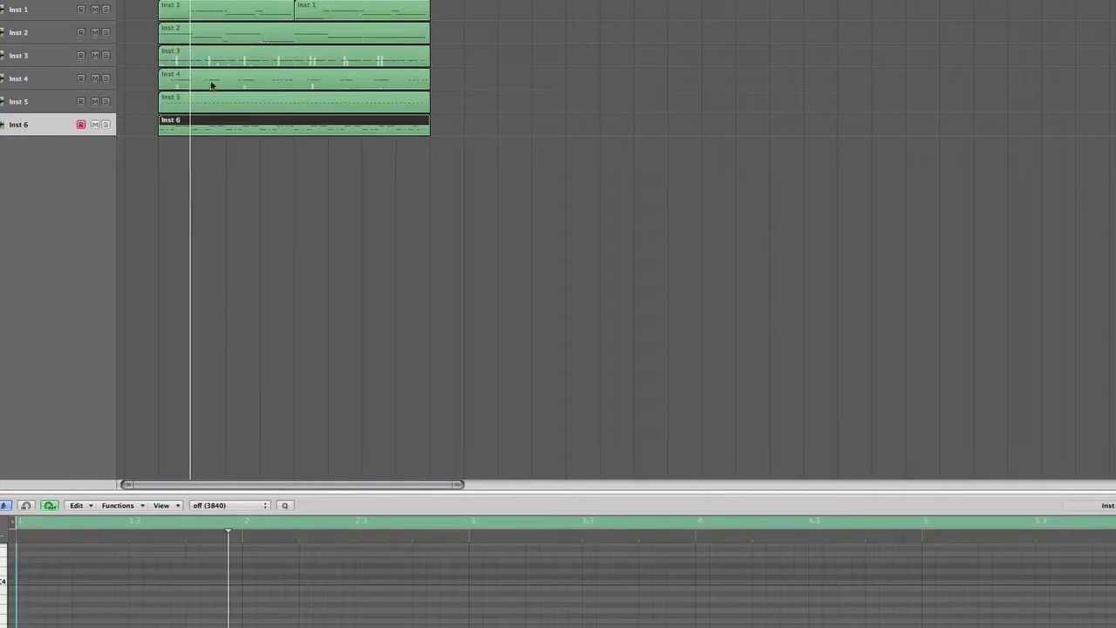
Unsolo the Inst 4 track and select the Inst 6 track.
left_click(40, 85)
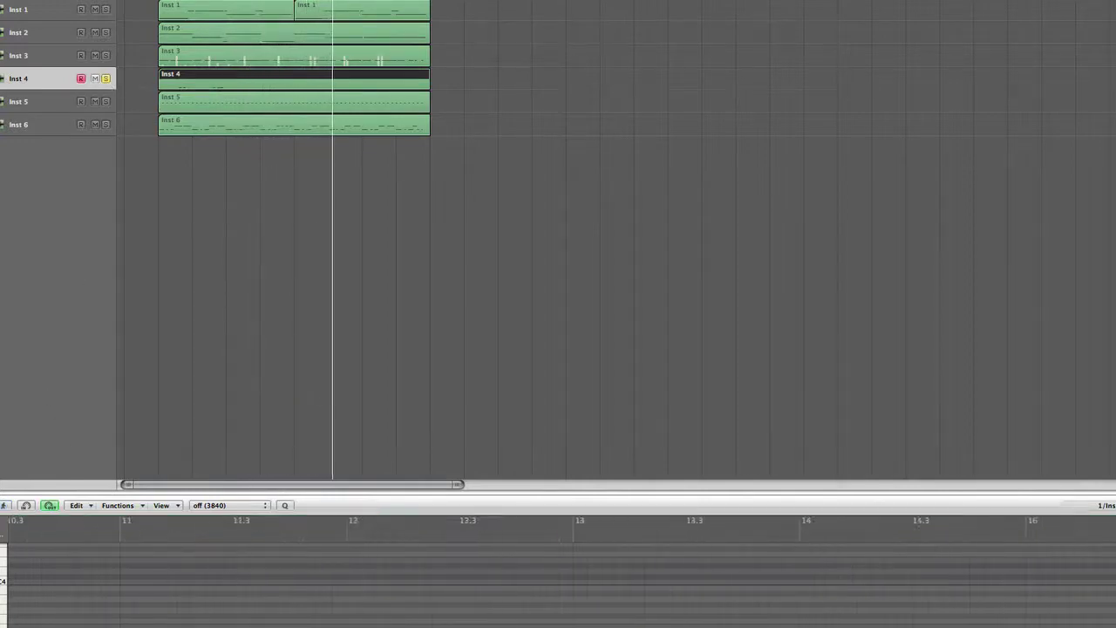
left_click(105, 80)
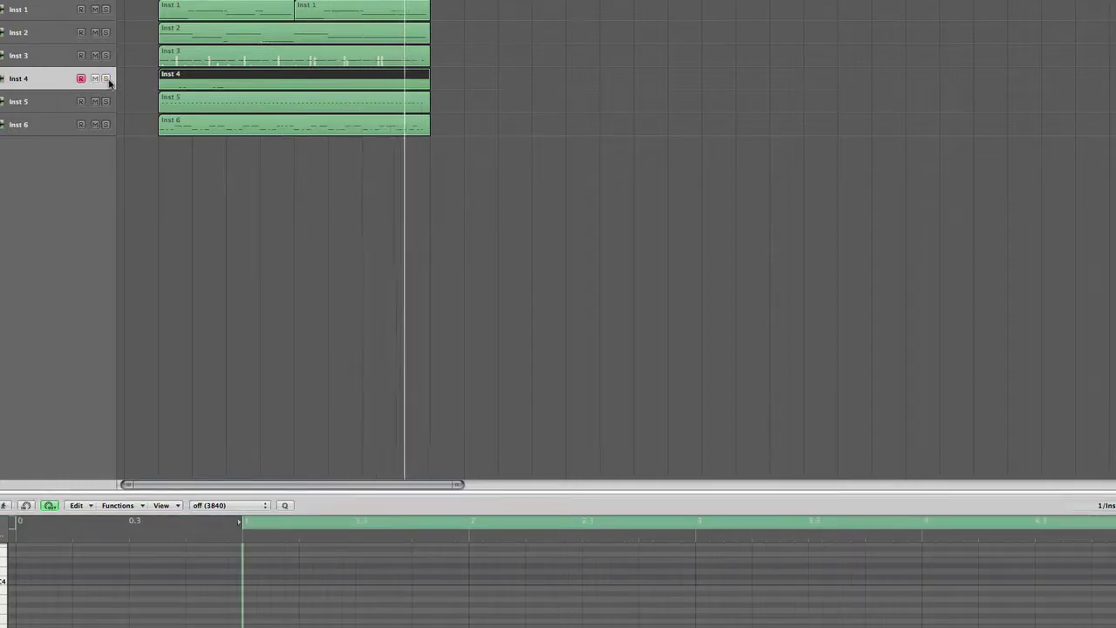
left_click(42, 129)
Add the Inst 7 track, load the Kit-All Toms 1 kit in Modern Drums, and close the window.
double_click(146, 194)
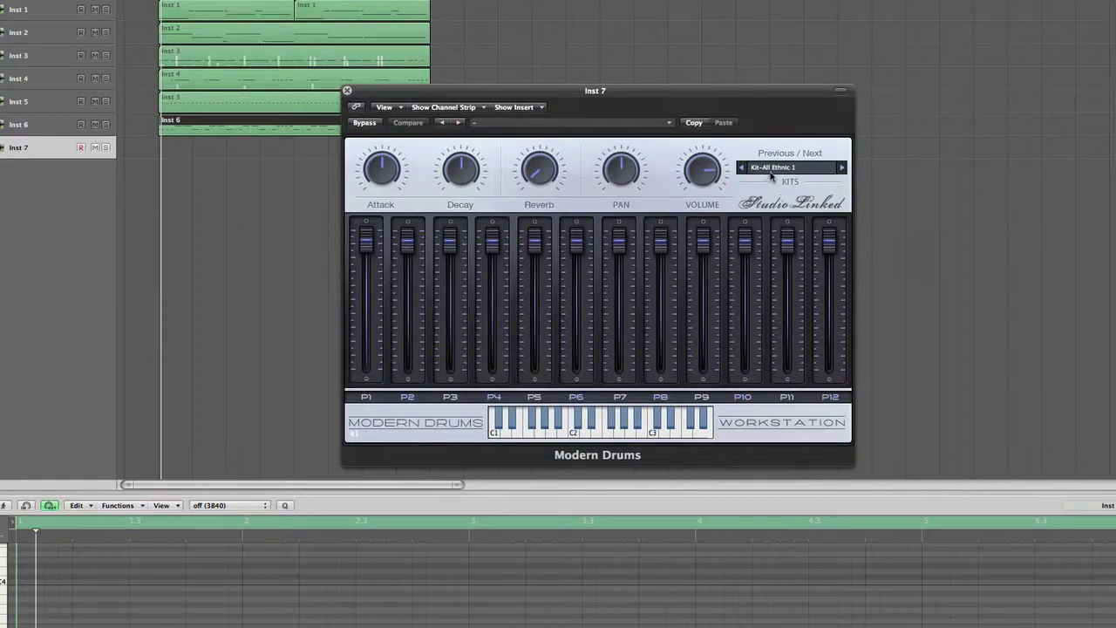
left_click(771, 172)
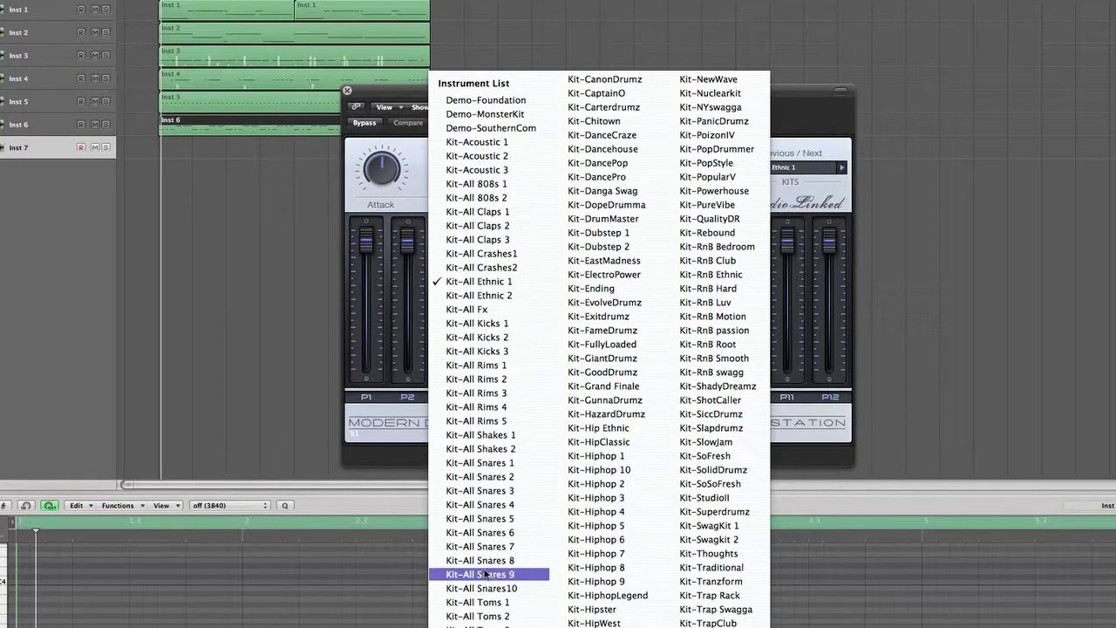
left_click(486, 602)
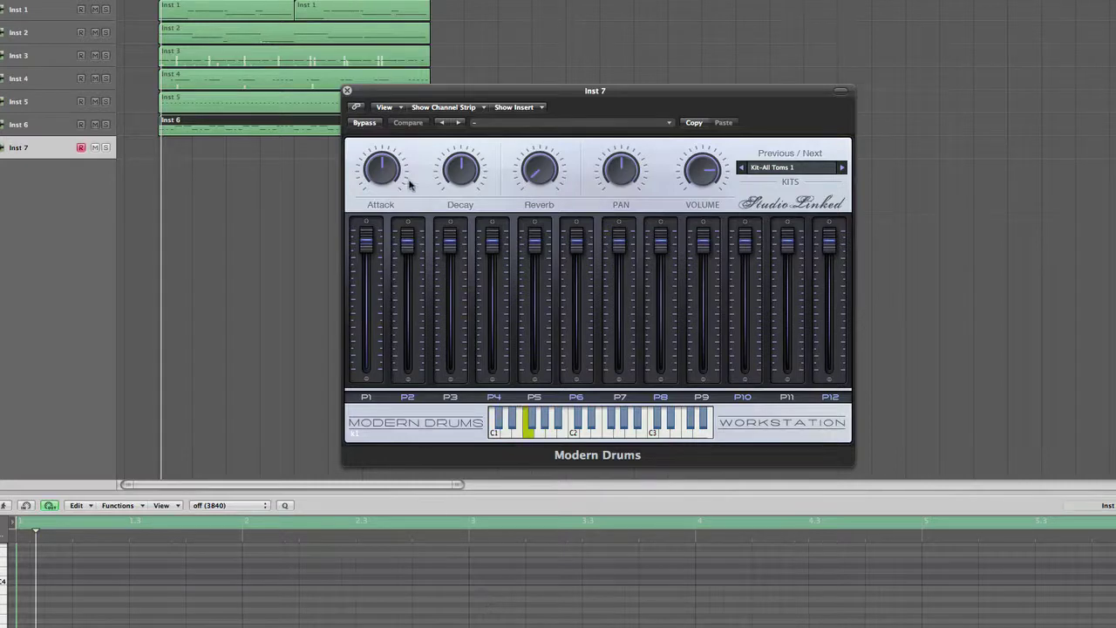
left_click(346, 90)
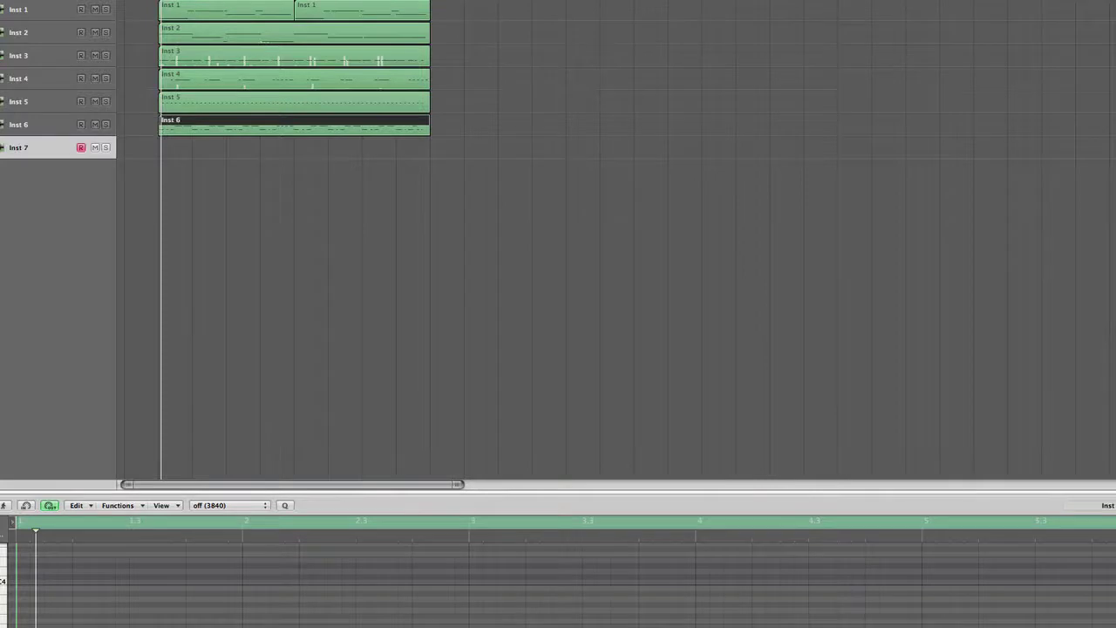
Record a toms part on Inst 7 from the project start.
key("Return")
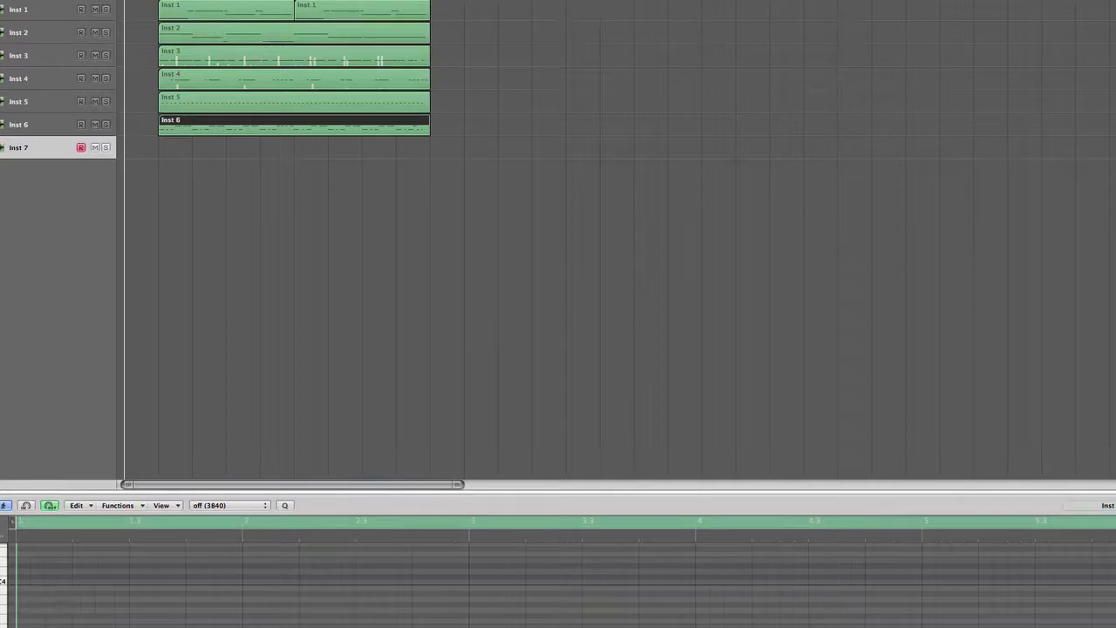
key("Escape")
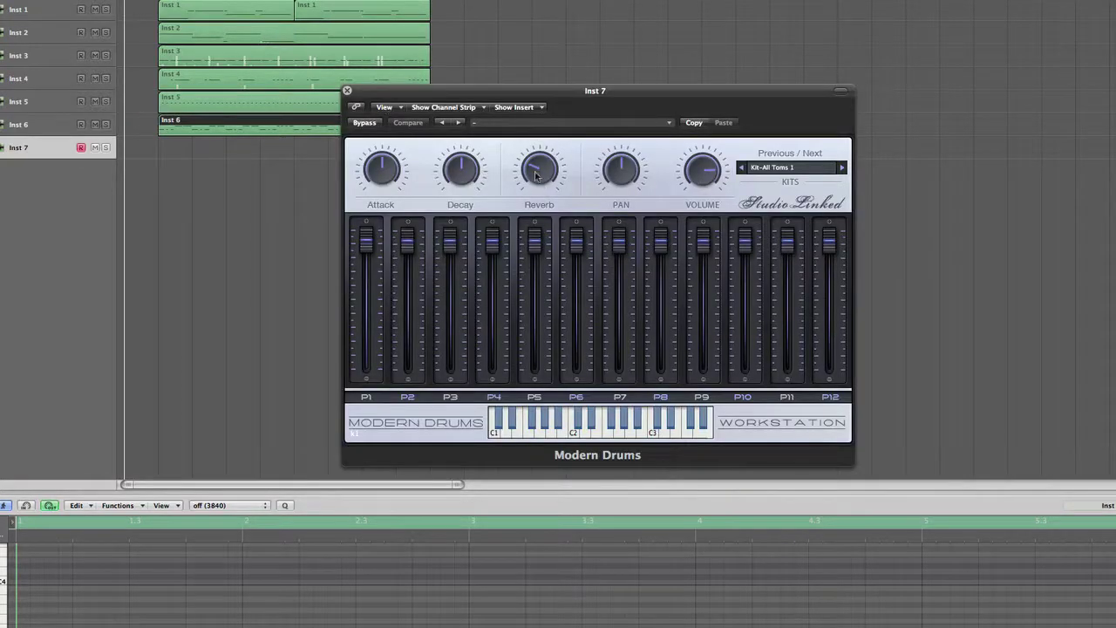
left_click(346, 89)
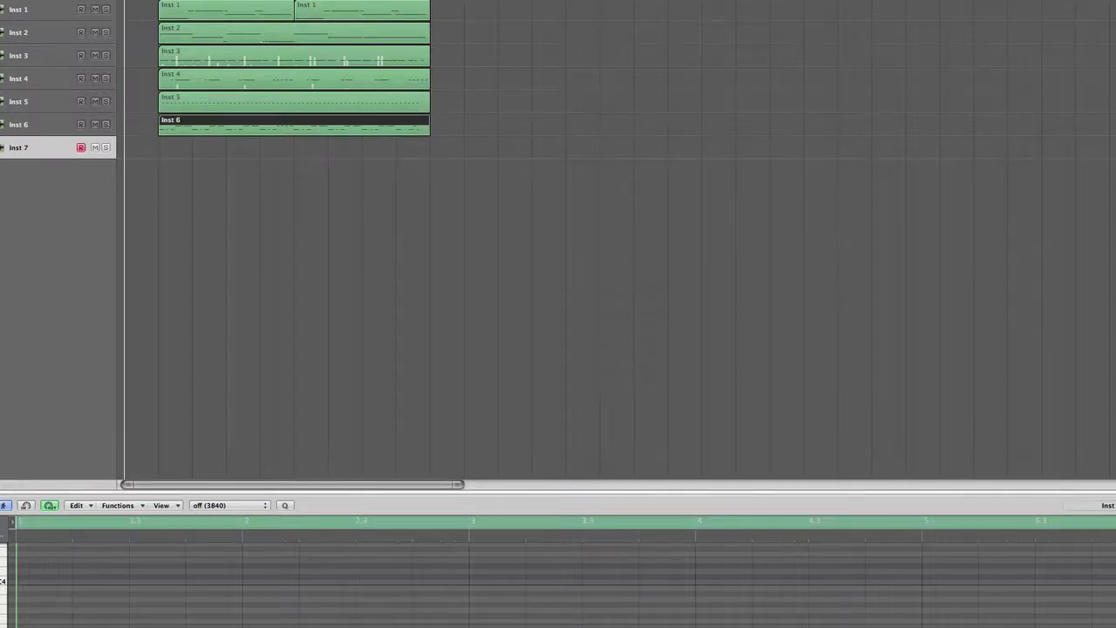
key("r")
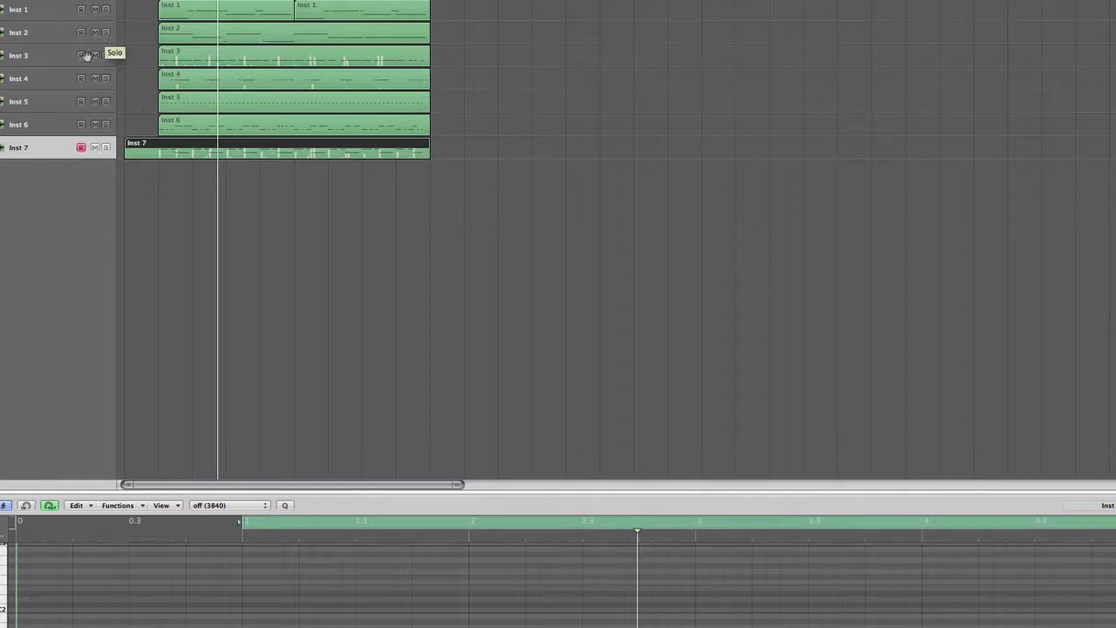
Trim the Inst 7 region to bar 1, mute Inst 1 and Inst 2, and play from the start.
left_click_drag(126, 149, 157, 148)
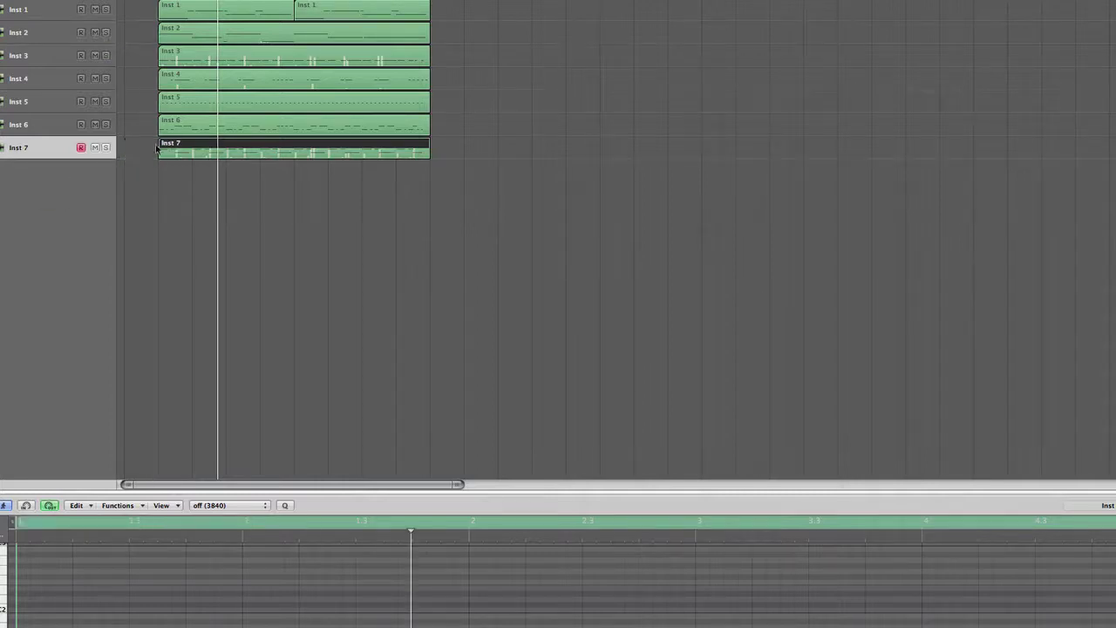
left_click(96, 33)
left_click(96, 11)
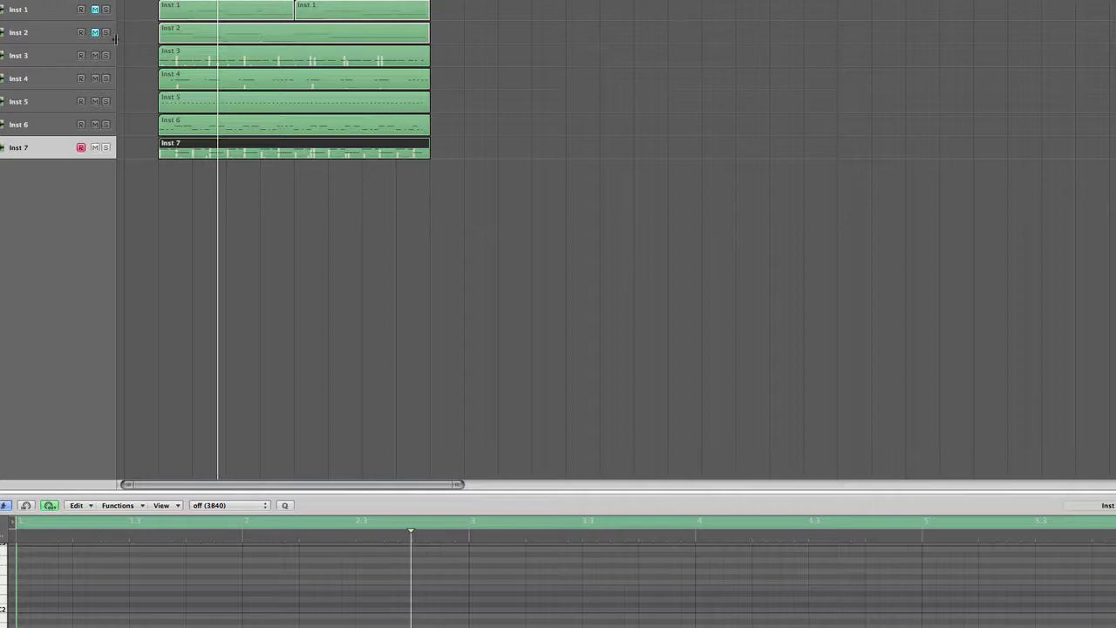
key("Return")
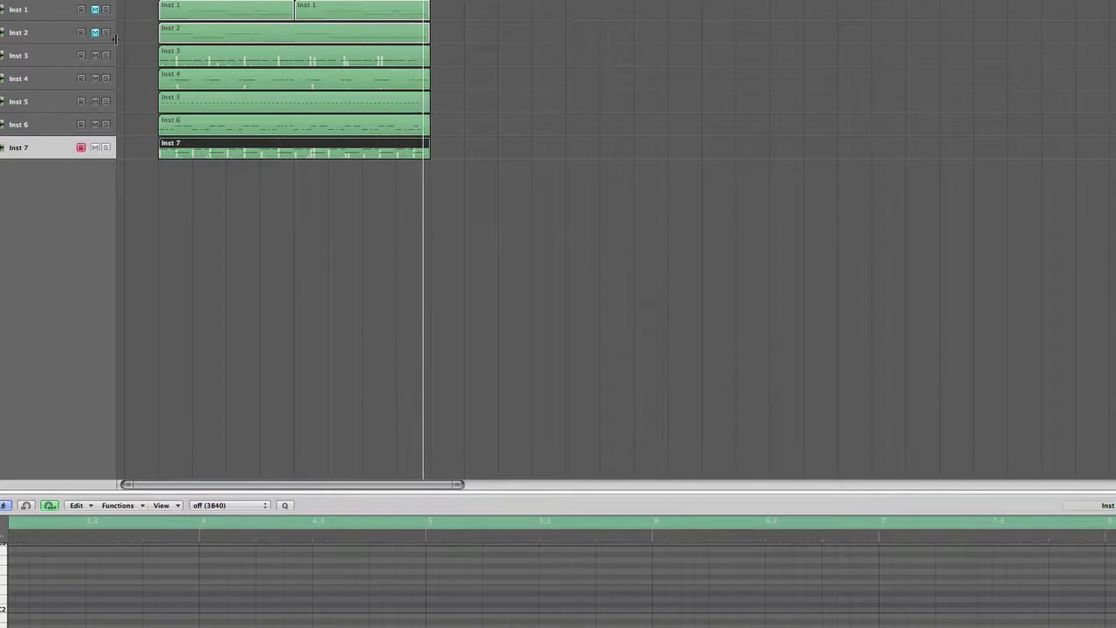
Unmute Inst 1 and Inst 2, then add Inst 8 below Inst 2 and show its Kontakt window.
left_click(95, 33)
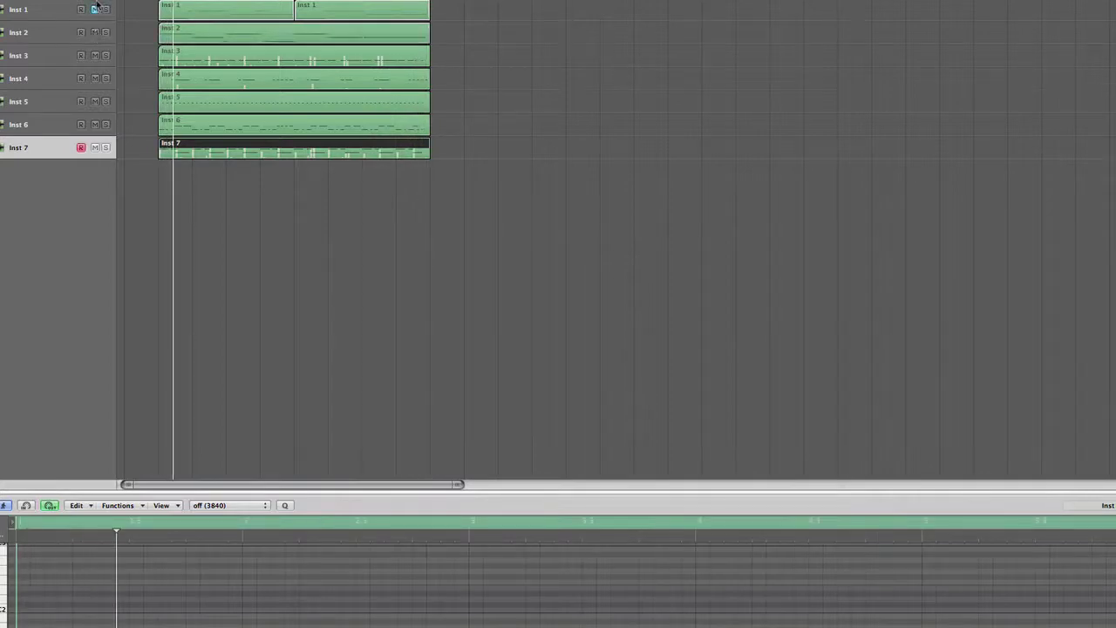
left_click(95, 9)
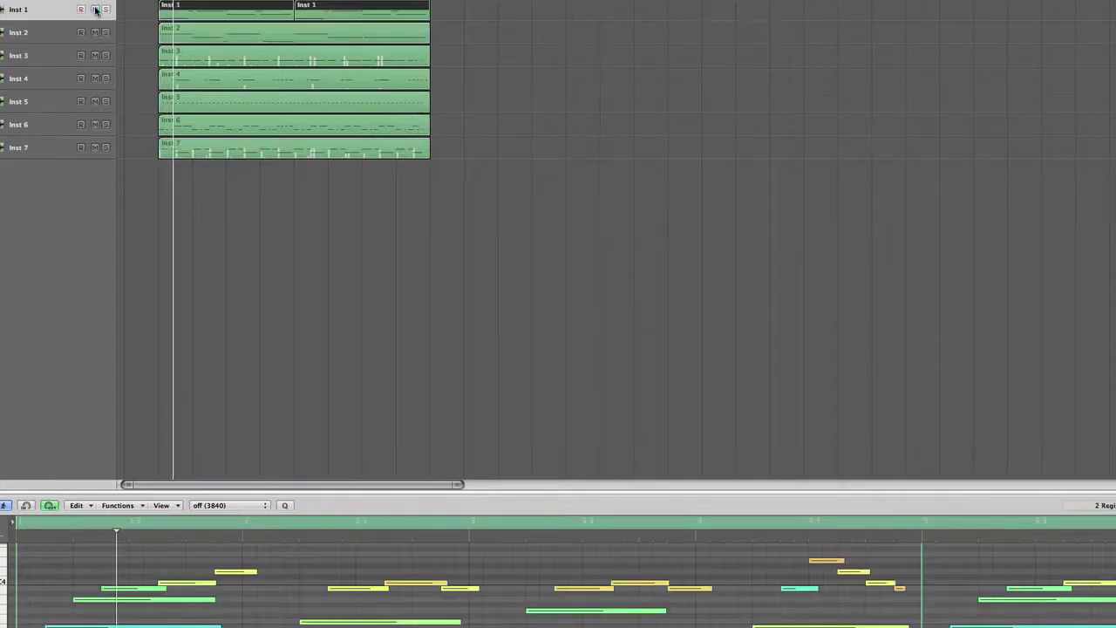
left_click(58, 38)
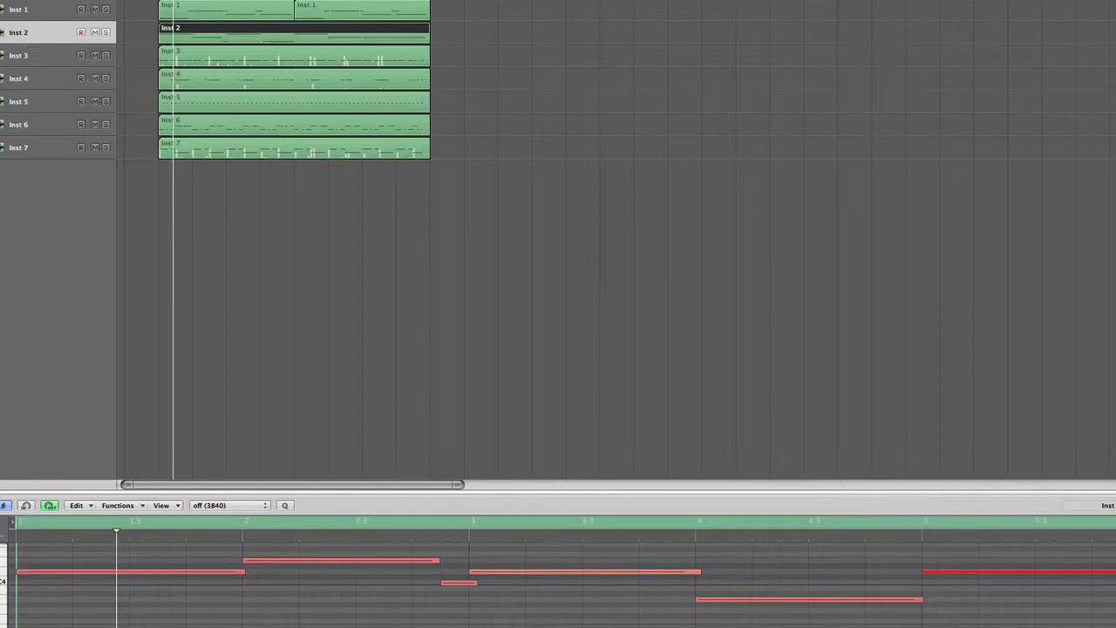
key("super+d")
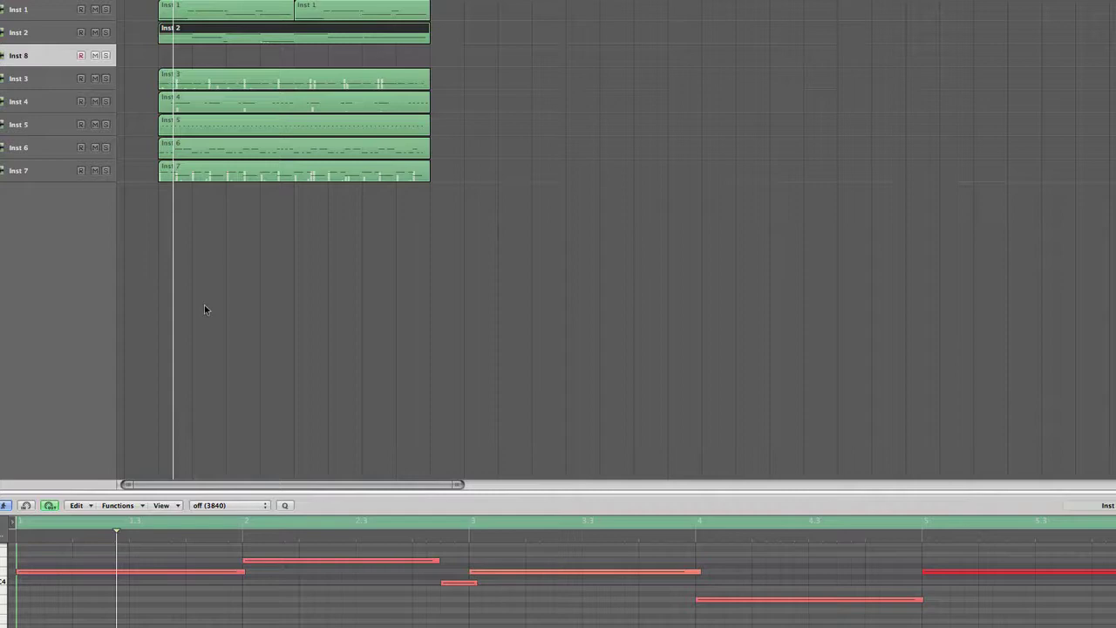
key("v")
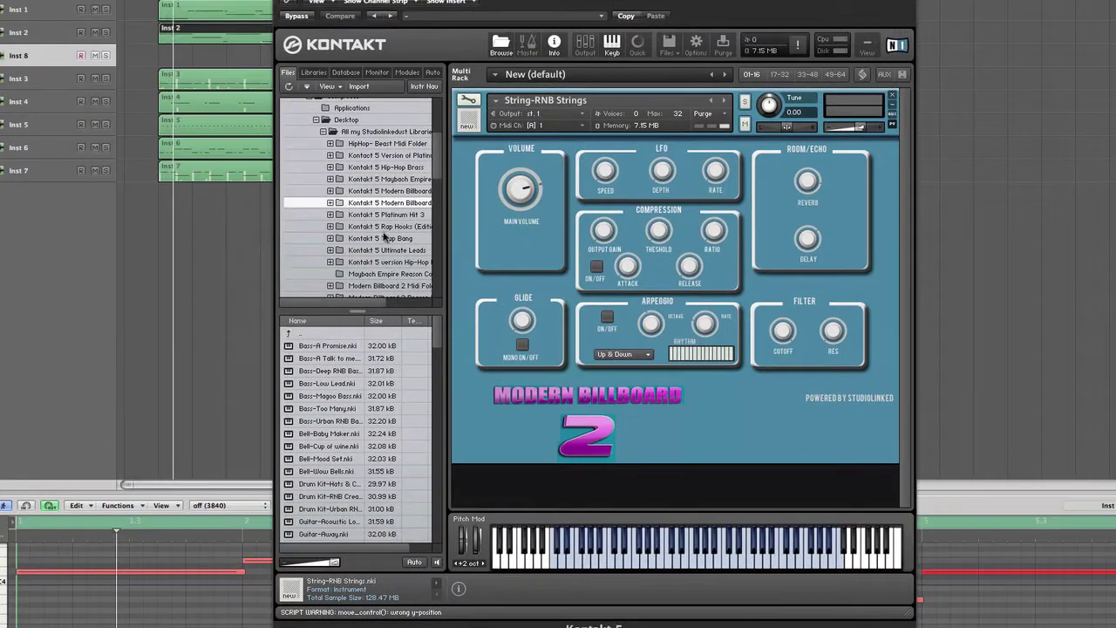
Load Lead-A Lust Lead from Ultimate Leads > Urban R&B Leads into Kontakt, replacing the strings.
left_click(389, 250)
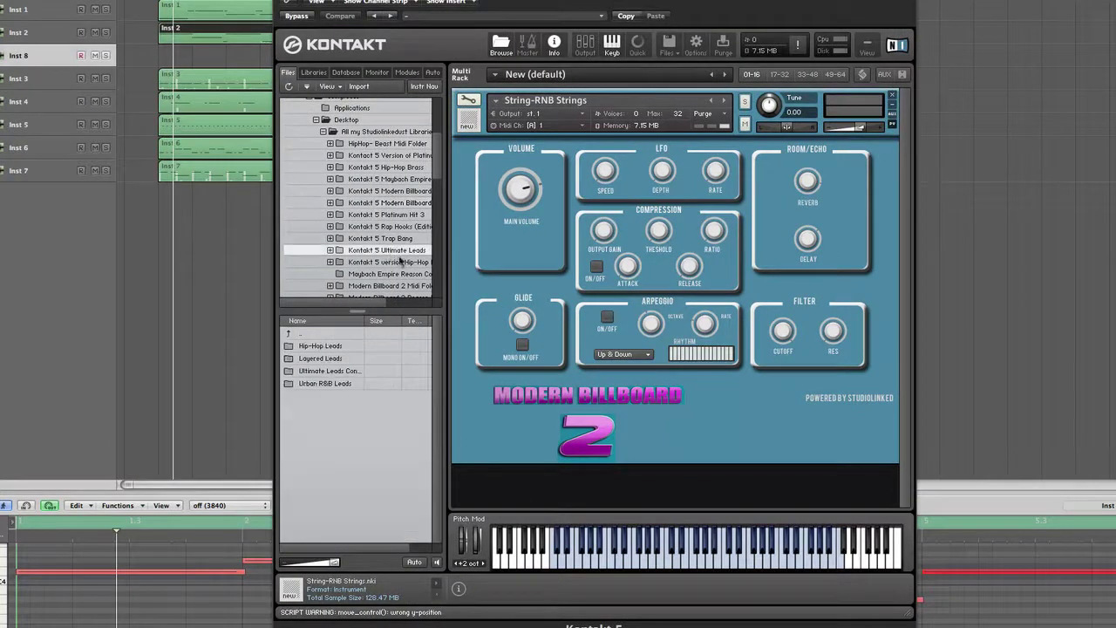
double_click(318, 385)
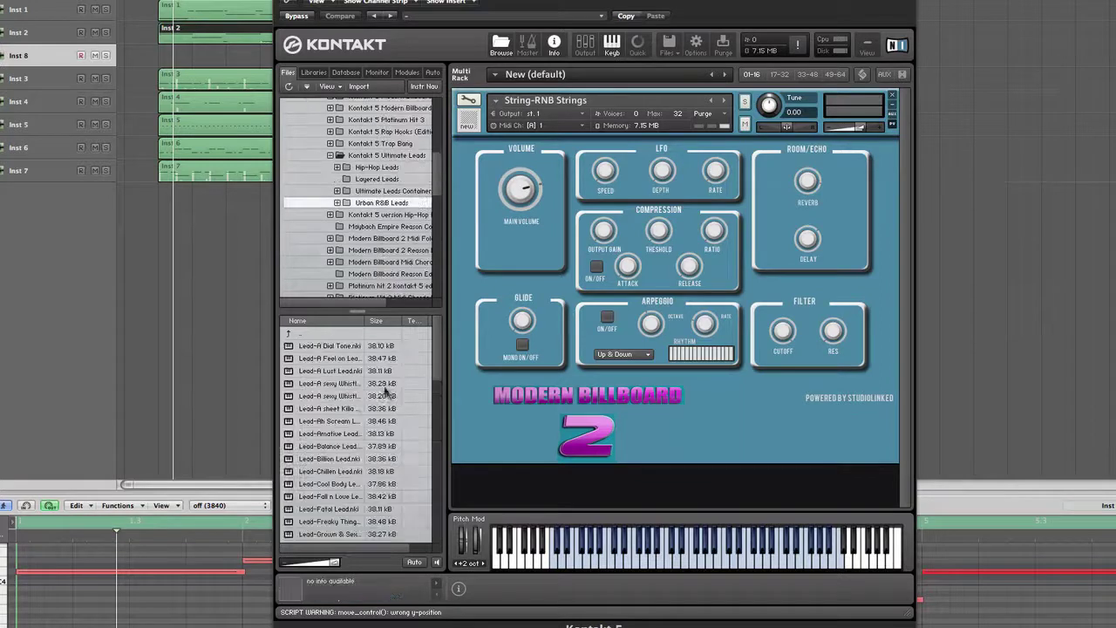
left_click(338, 371)
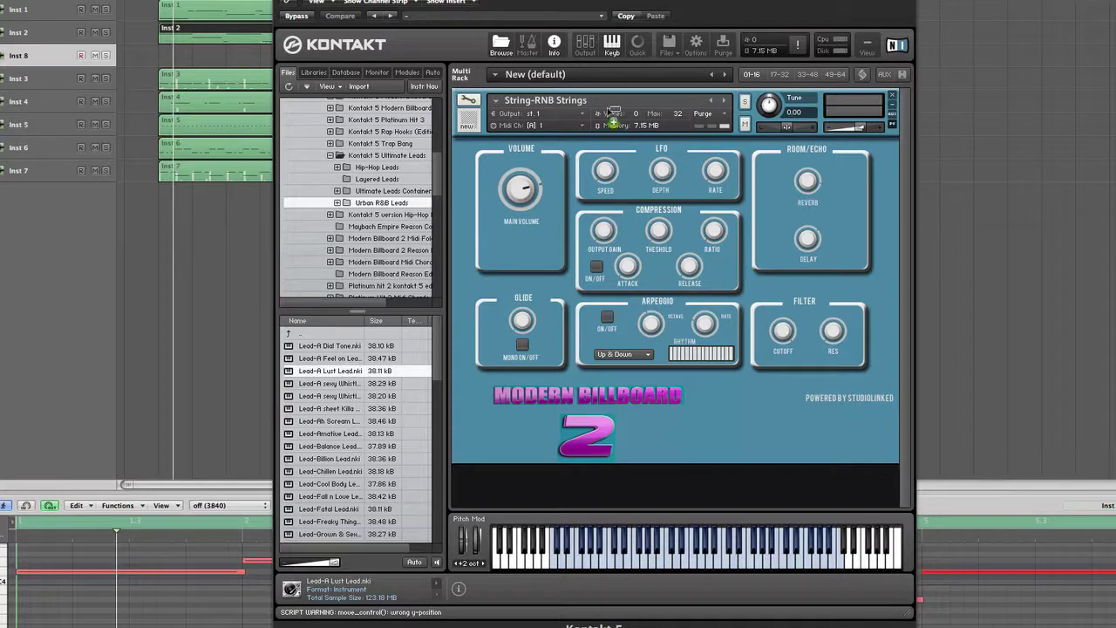
left_click_drag(613, 123, 614, 122)
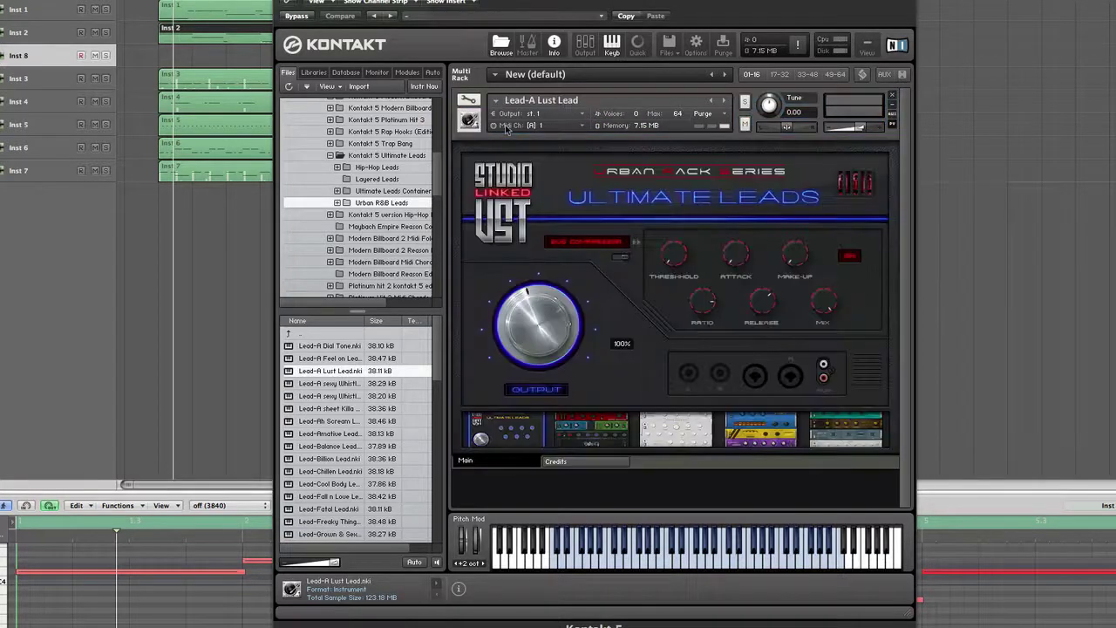
Browse the lead's reverb/filter, EQ/transient, and Phat/Arp/Orbit module pages.
left_click(571, 446)
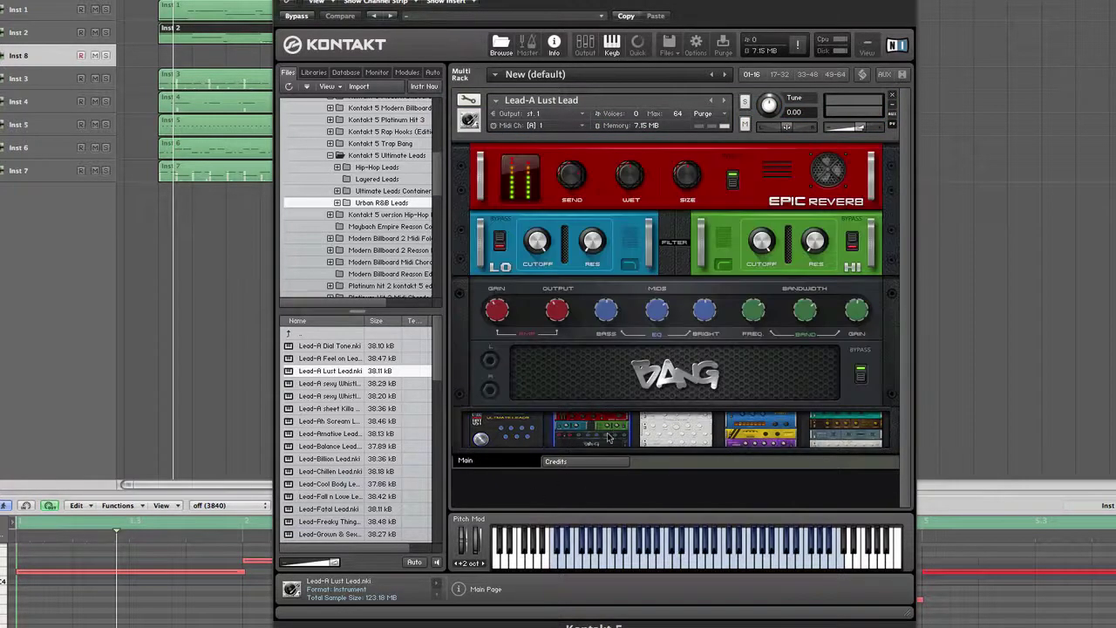
left_click(668, 435)
left_click(728, 436)
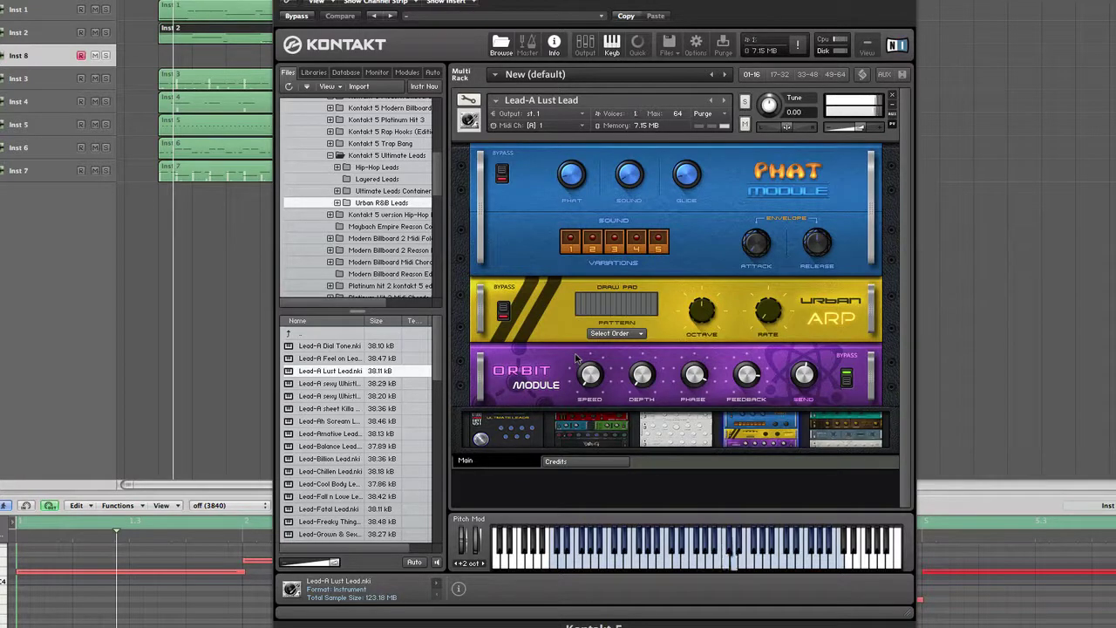
Close Kontakt and record a Lust Lead MIDI part on Inst 8 from the song start.
key("super+w")
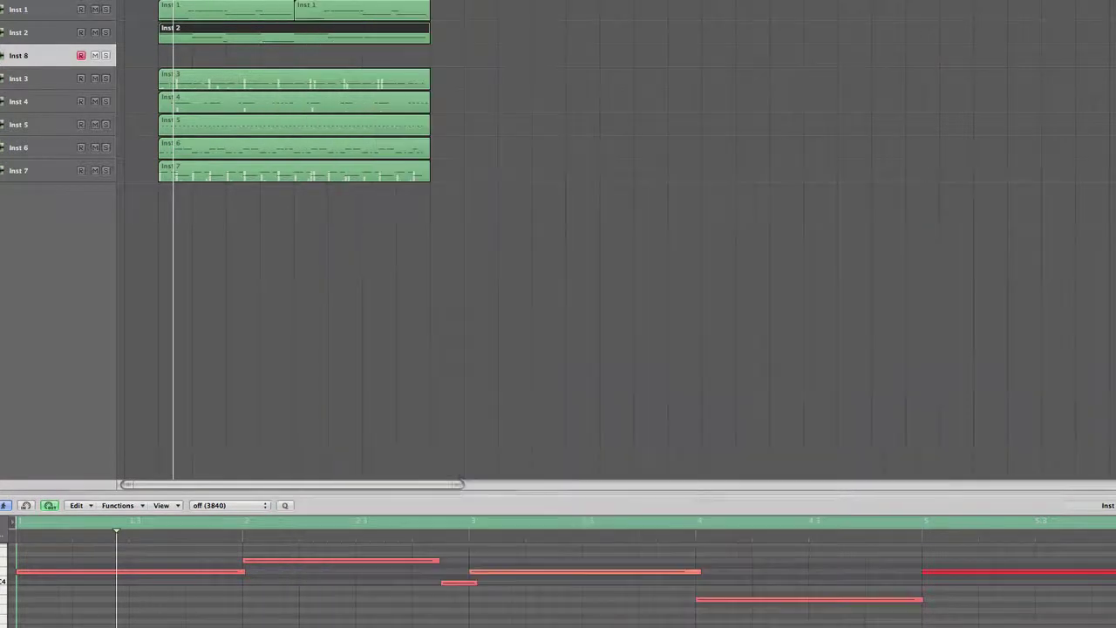
key("space")
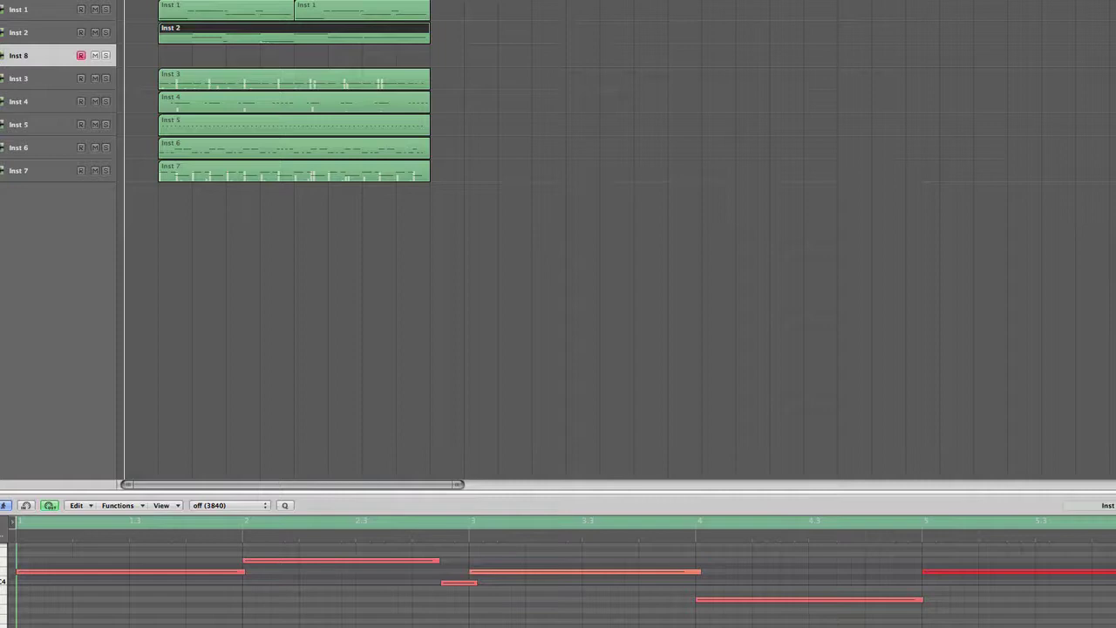
key("r")
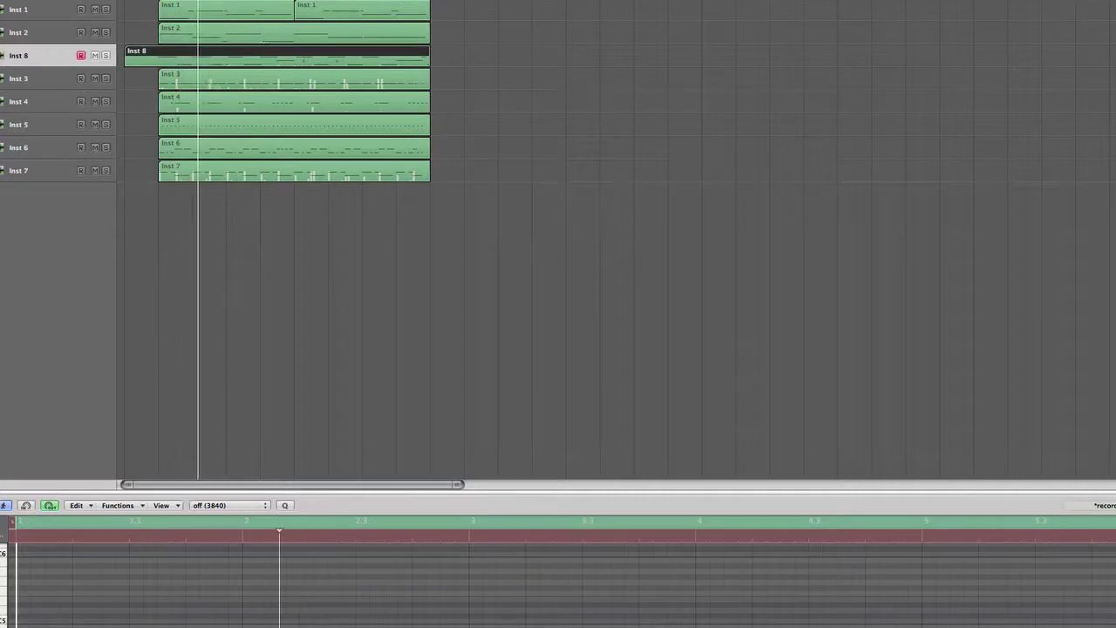
key("Return")
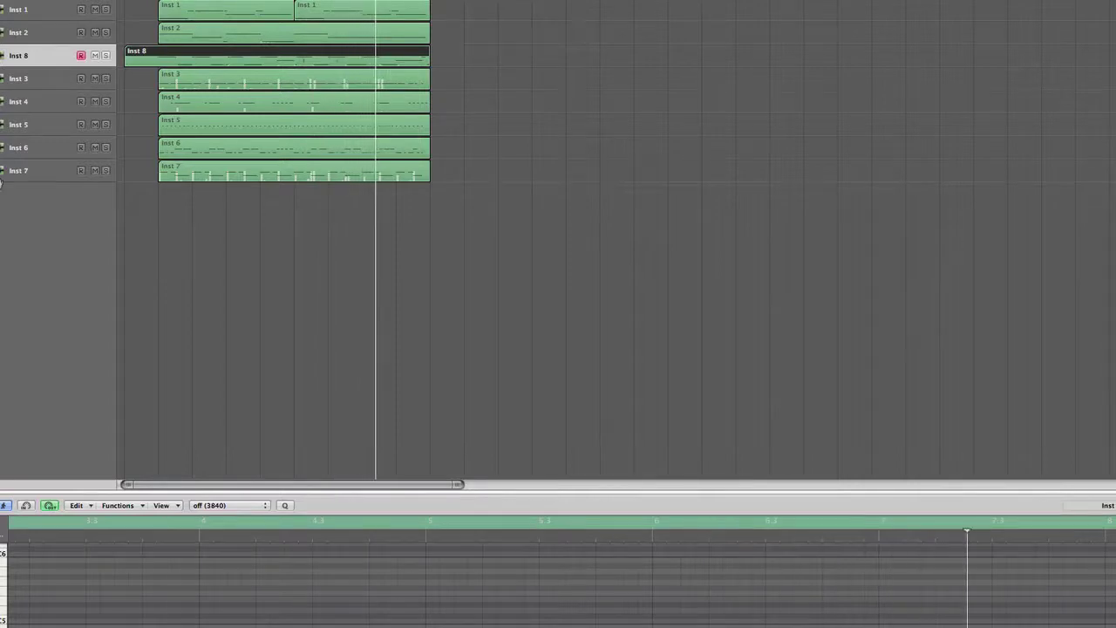
Show the Inst 8 Lust Lead's reverb, filter and EQ page in Kontakt, then play the beat.
key("v")
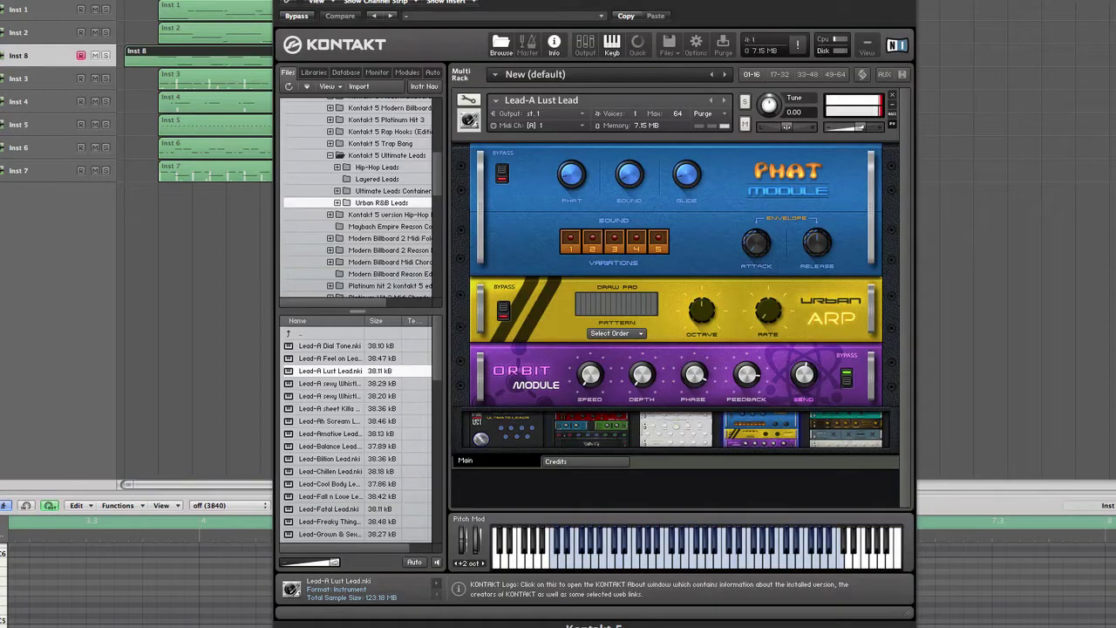
left_click(595, 424)
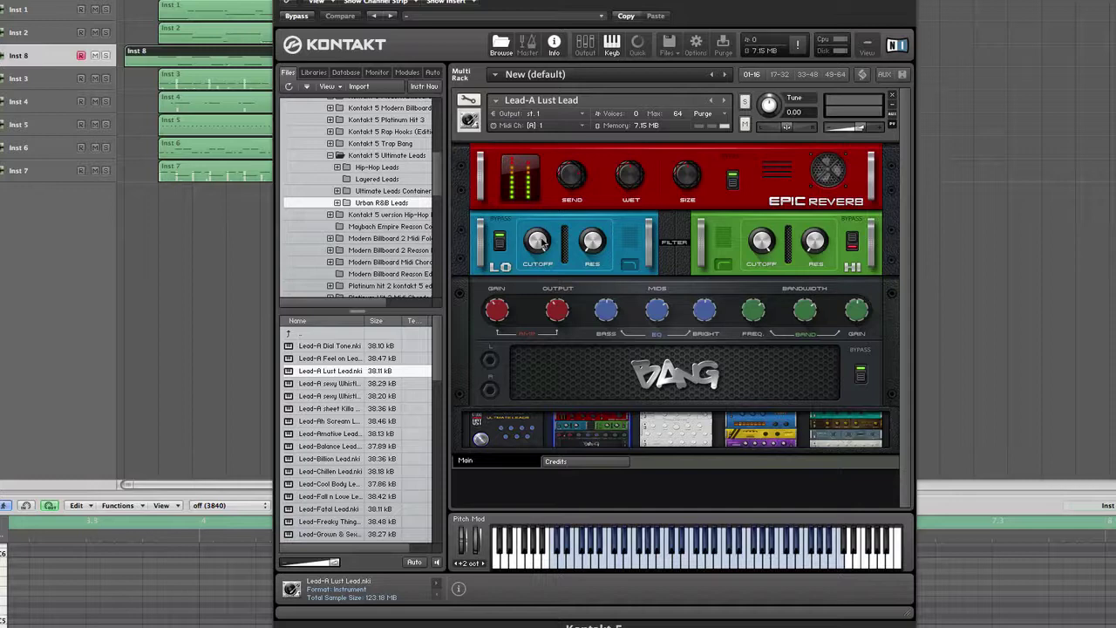
key("space")
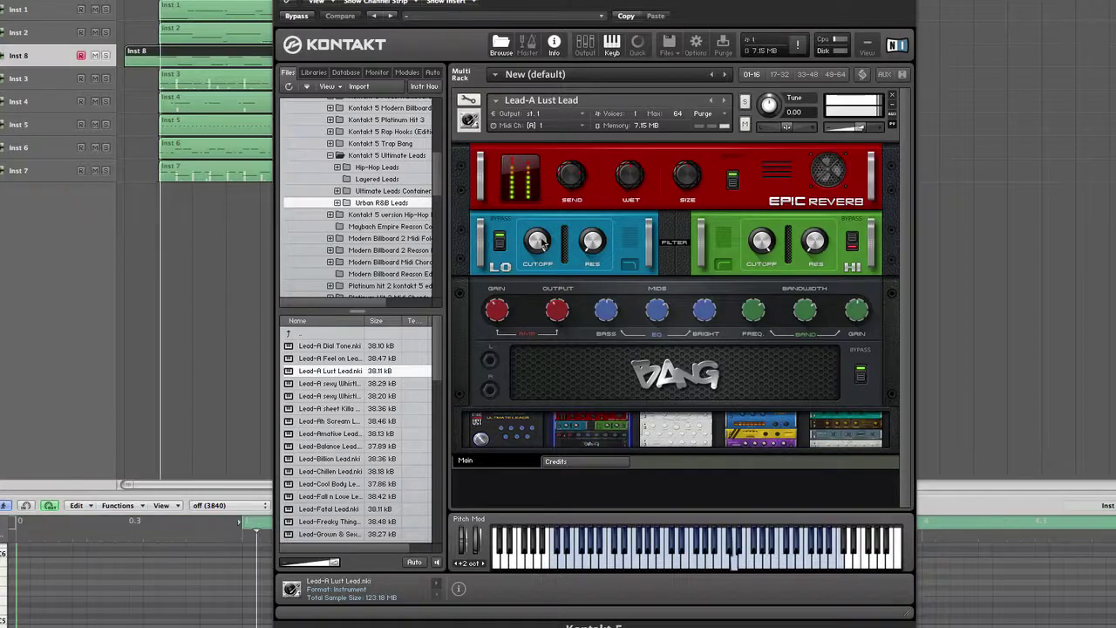